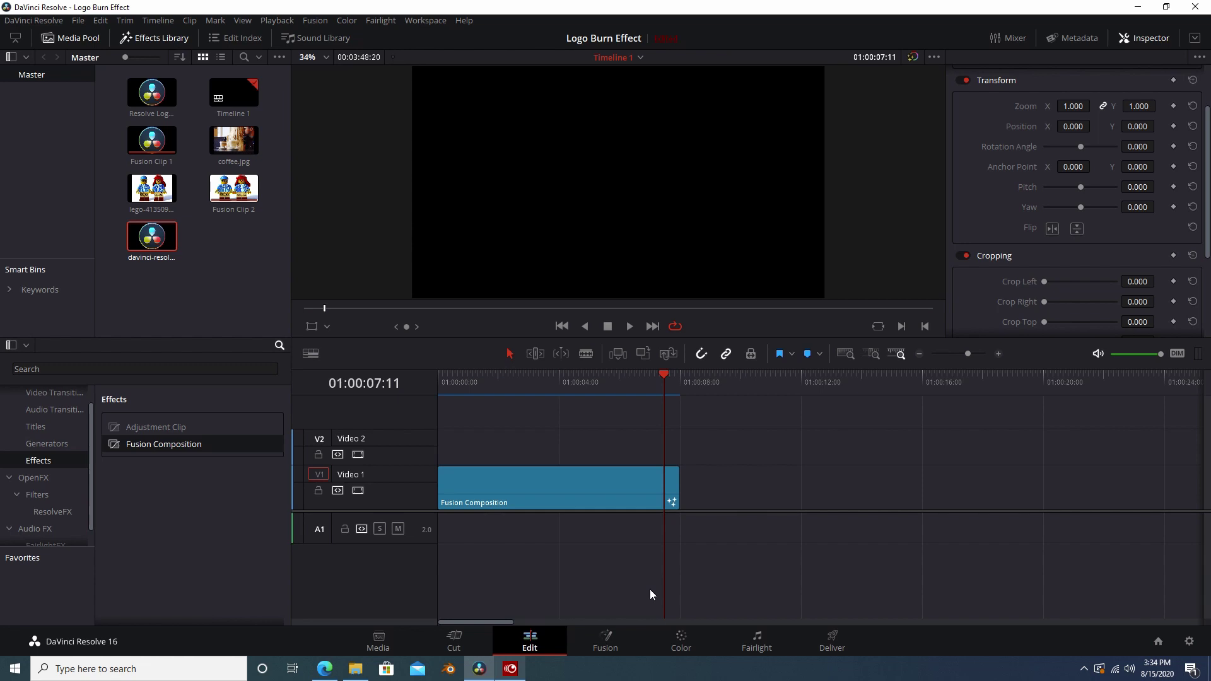
Return to the timeline start and scrub through the Fusion Composition clip to preview the logo burn.
key("Home")
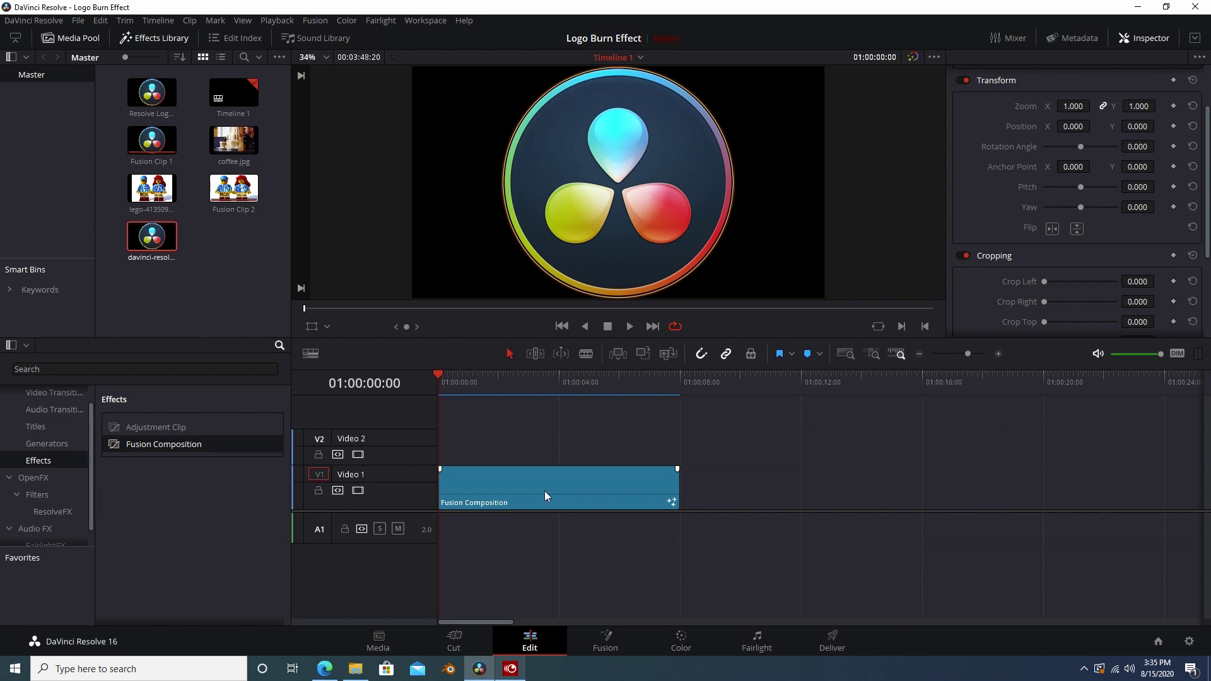
mouse_move(531, 385)
left_mouse_down()
mouse_move(674, 391)
mouse_move(376, 414)
left_mouse_up()
left_click_drag(152, 444, 259, 494)
Open the Fusion page and drag the Resolve Logo image from Explorer into the node graph.
left_click(604, 645)
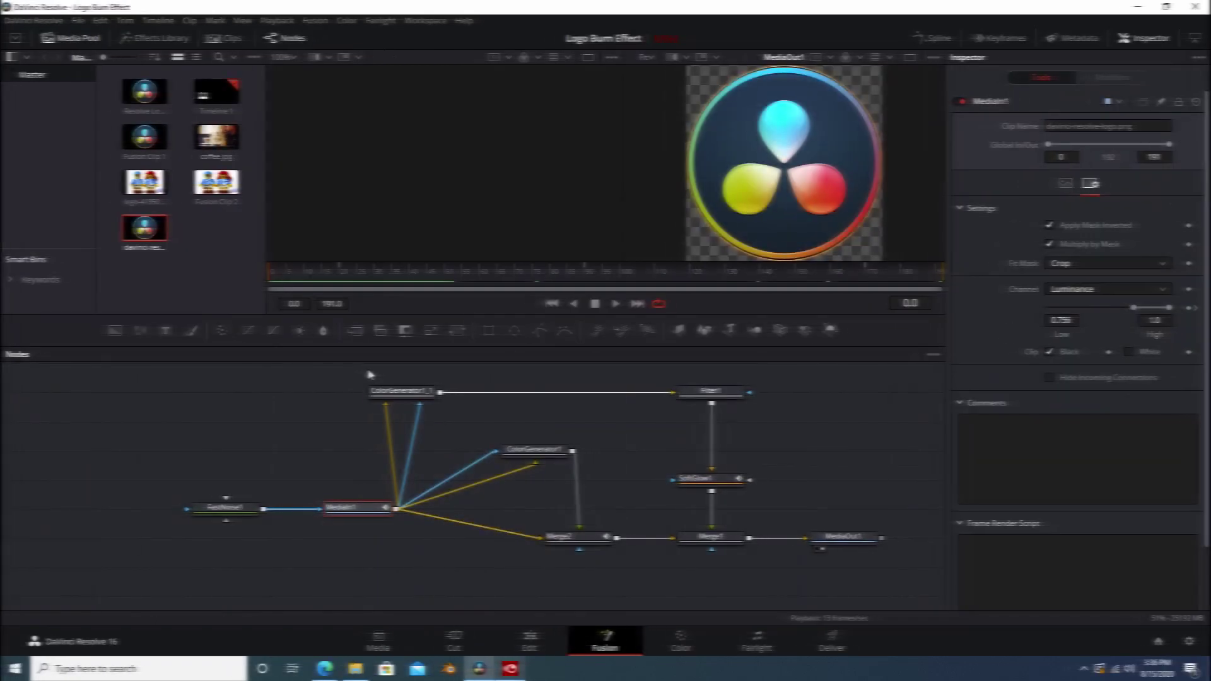
left_click(356, 508)
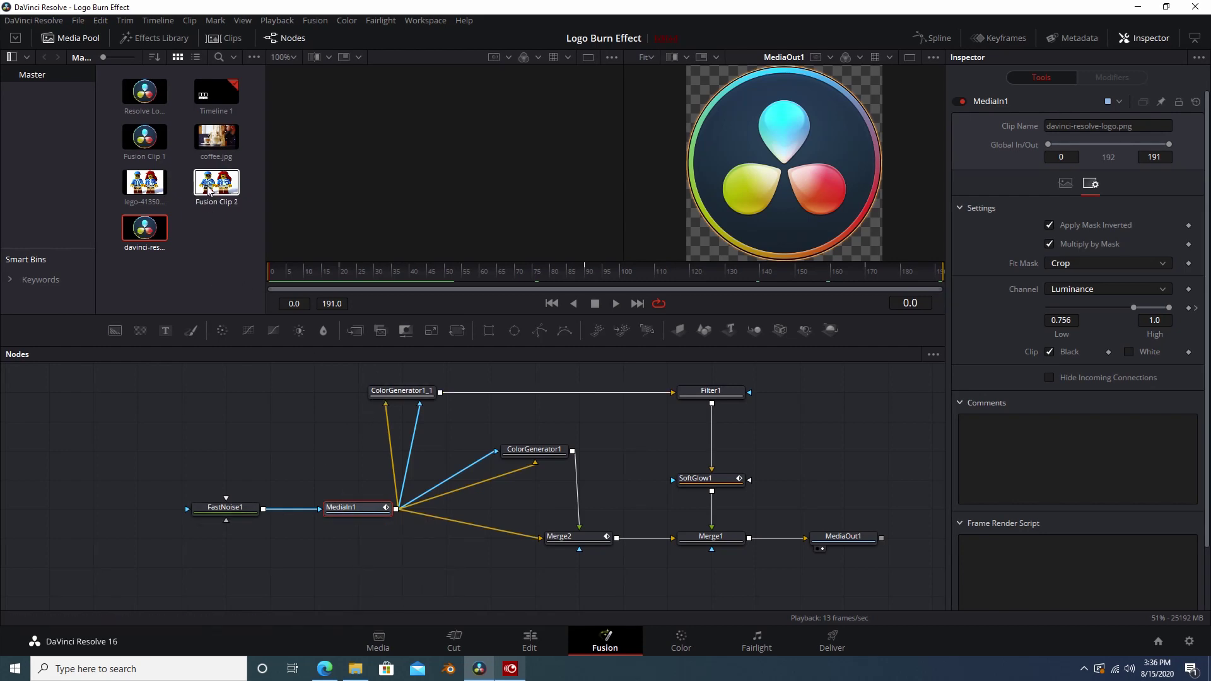
left_click(356, 669)
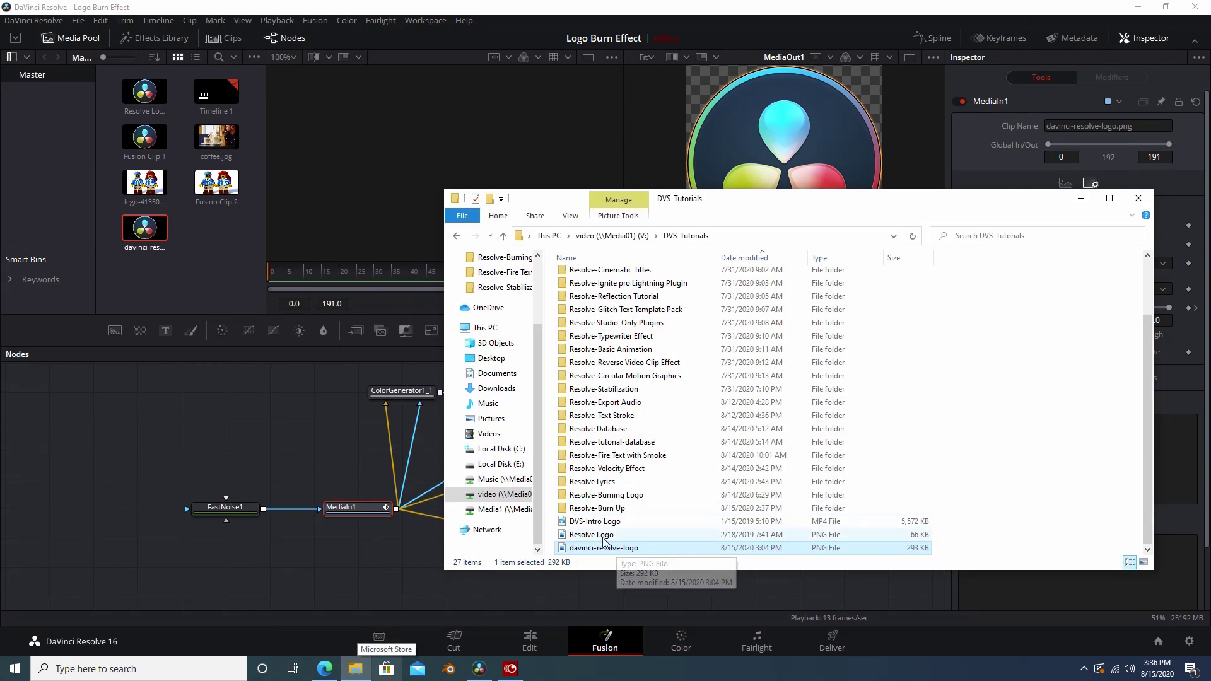
left_click_drag(604, 536, 304, 463)
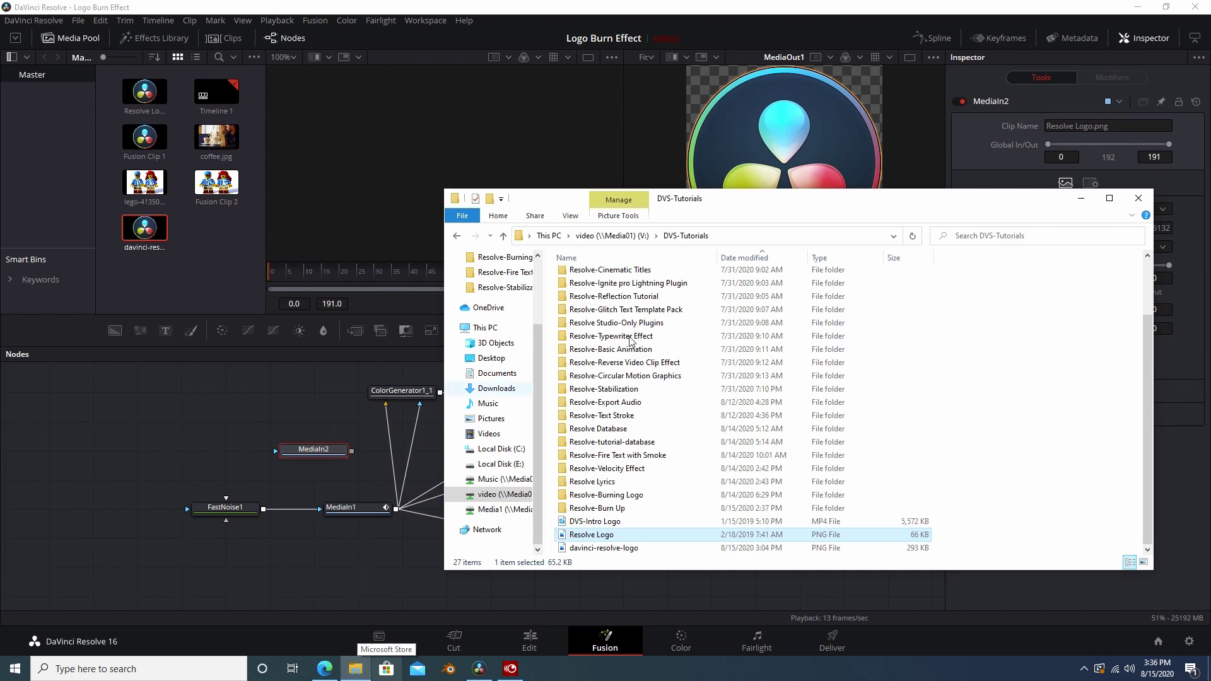
left_click(1081, 198)
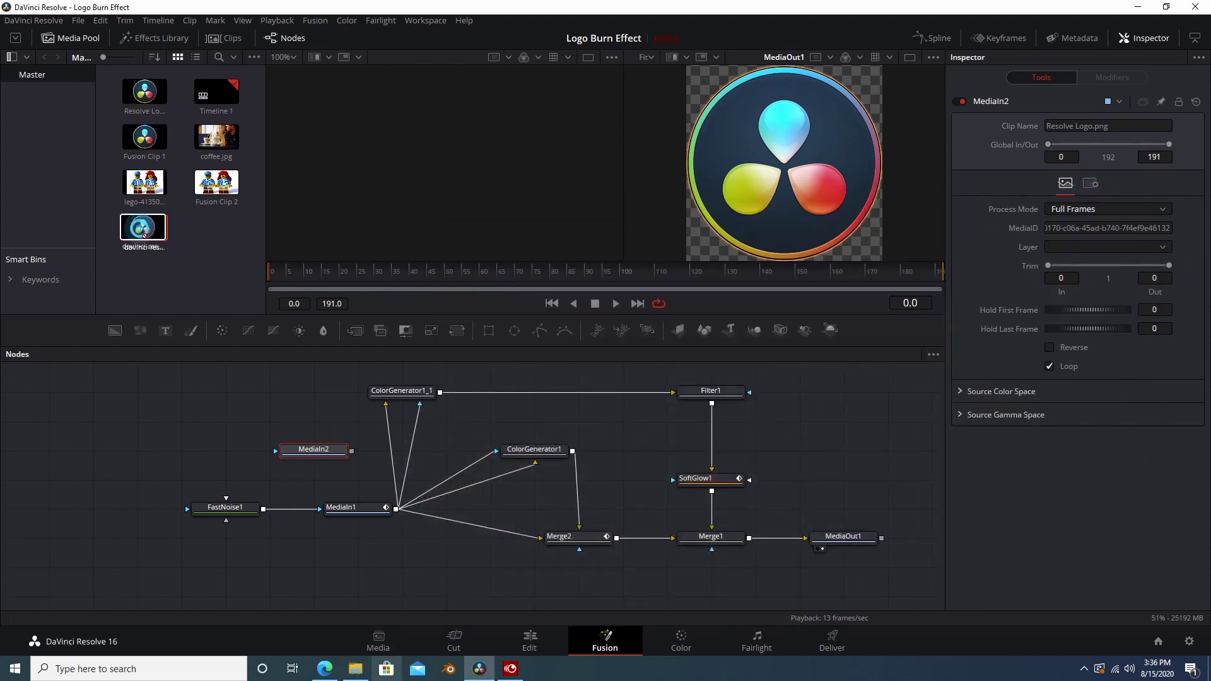
Add the logo clip from the Media Pool as another MediaIn node, then delete both new nodes.
left_click_drag(144, 233, 192, 413)
left_click_drag(331, 472, 207, 376)
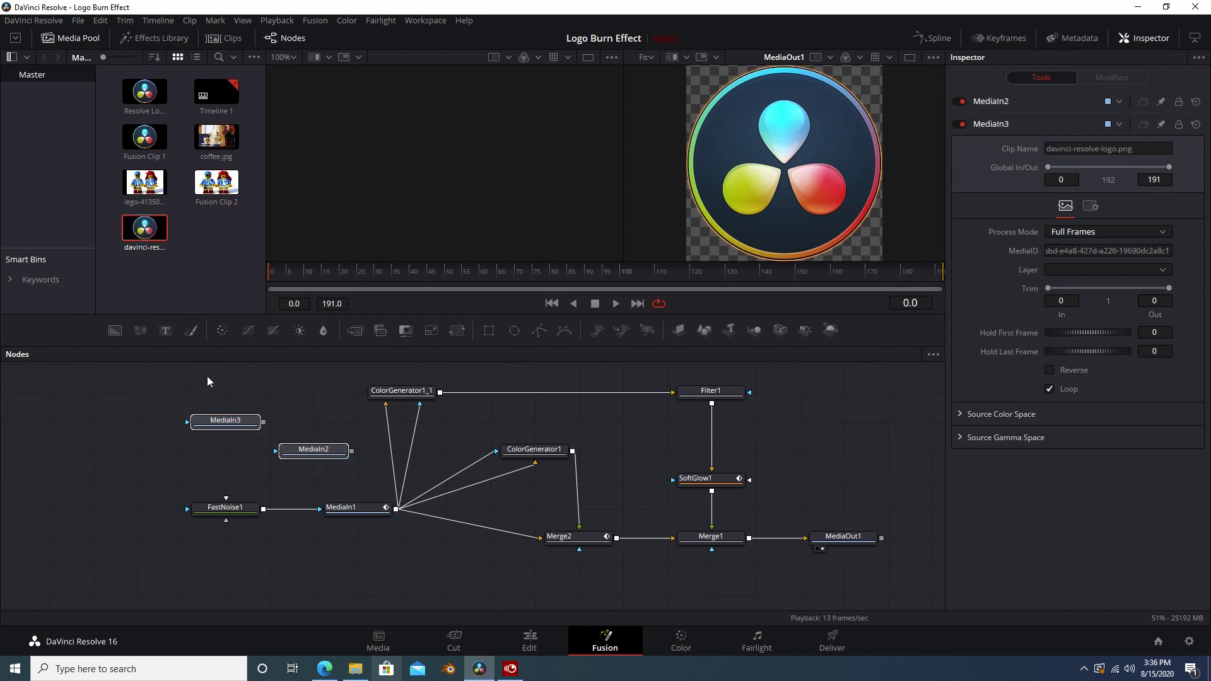
key("Delete")
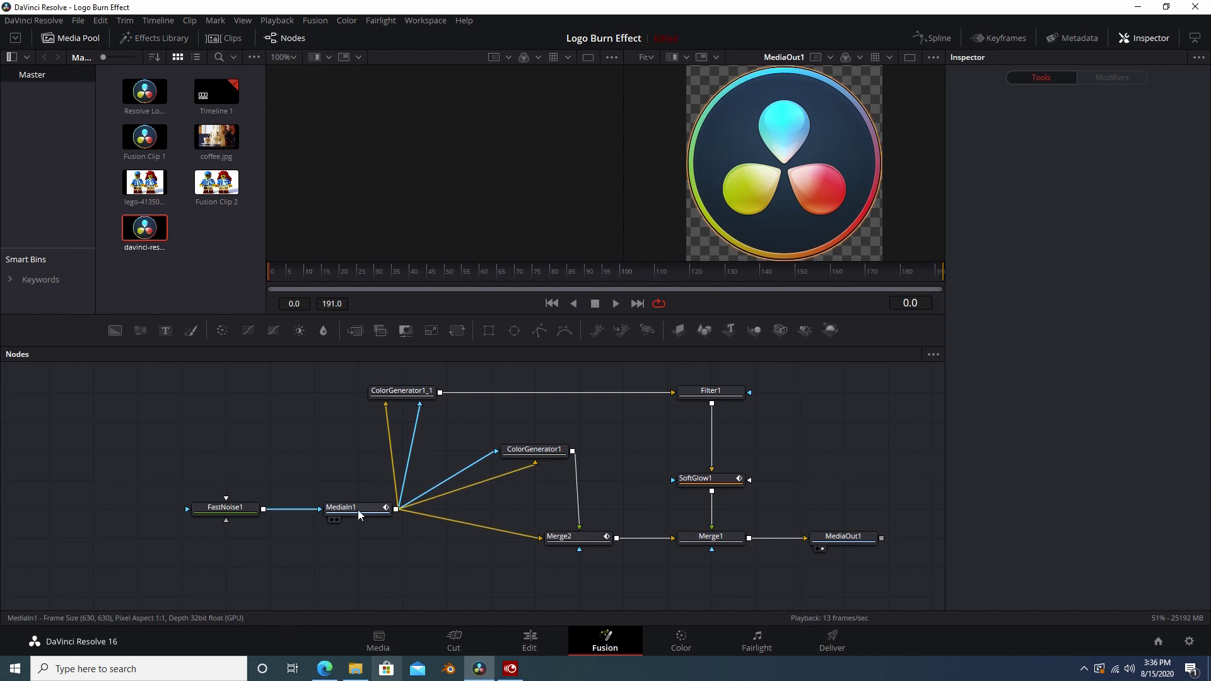
mouse_move(359, 511)
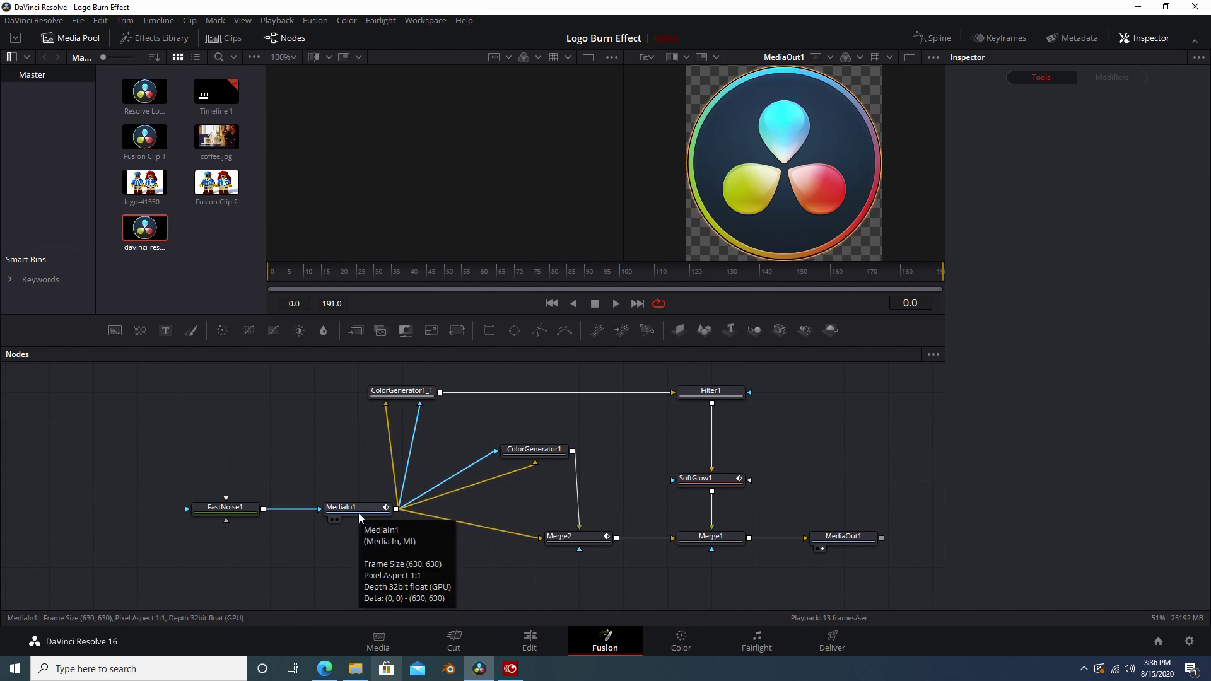
Show FastNoise1 in the left viewer beside the output, with the viewers enlarged.
left_click(231, 508)
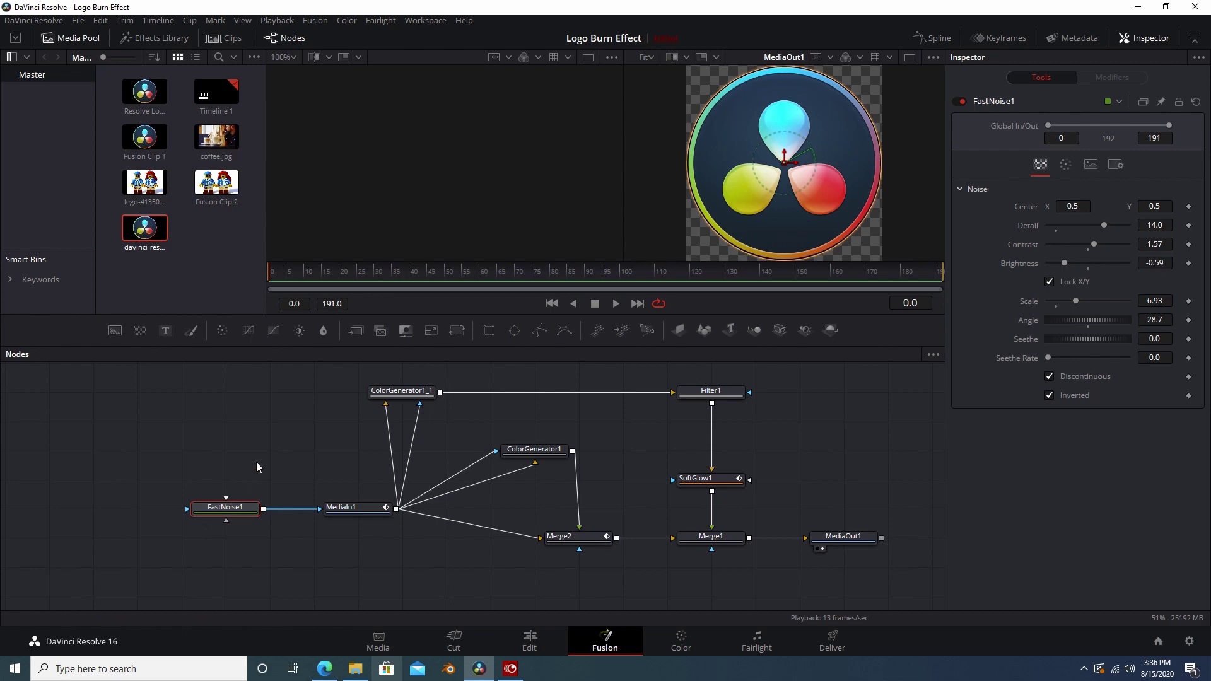
left_click(199, 520)
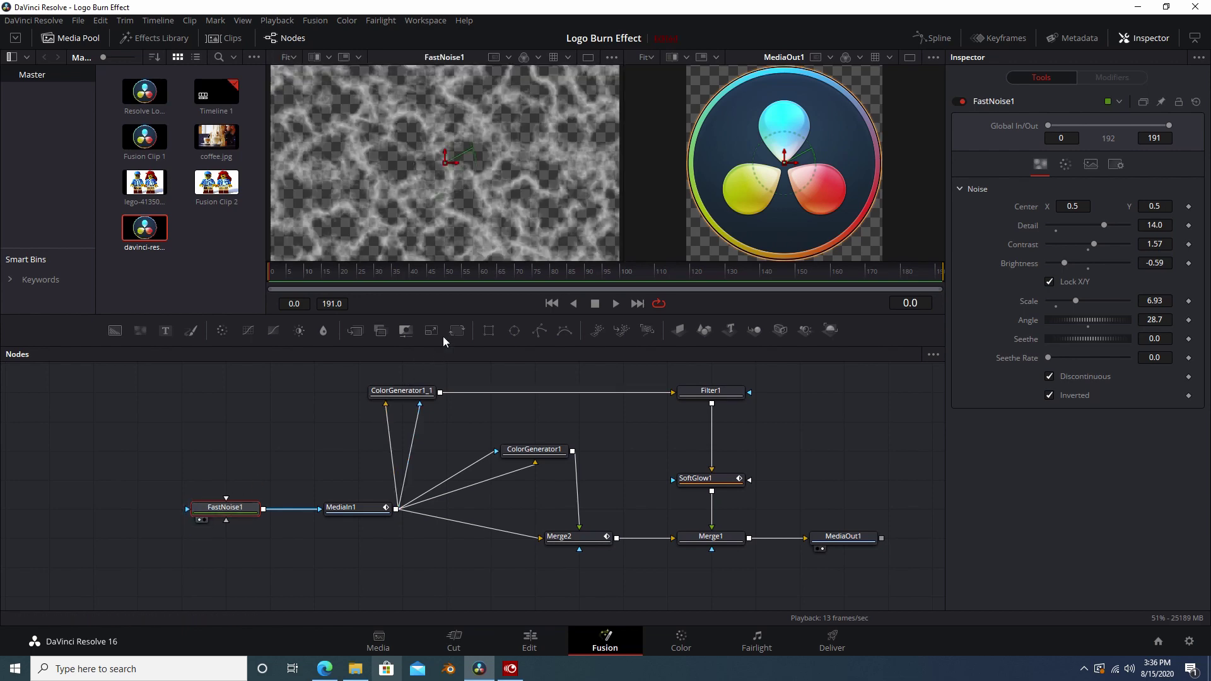
left_click_drag(444, 313, 445, 363)
left_click(237, 563)
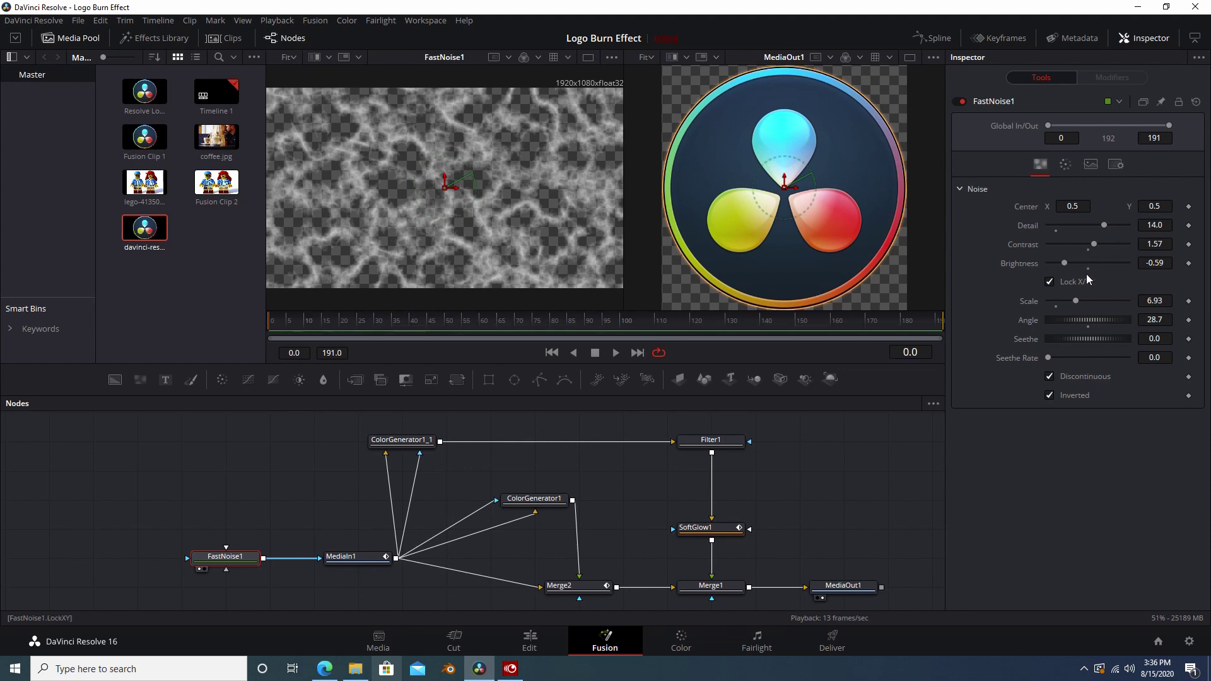
Raise FastNoise1's contrast to about 1.7, try scale 7.09 then revert to 6.93, and adjust angle.
left_click(1095, 245)
left_click_drag(1093, 252, 1091, 256)
mouse_move(1073, 304)
left_mouse_down()
mouse_move(1059, 308)
mouse_move(1074, 307)
left_mouse_up()
key("ctrl+z")
left_click_drag(1081, 319, 1081, 324)
Toggle Inverted and Discontinuous to compare, leaving both enabled for a cracked vein pattern.
left_click(1049, 395)
left_click(1049, 376)
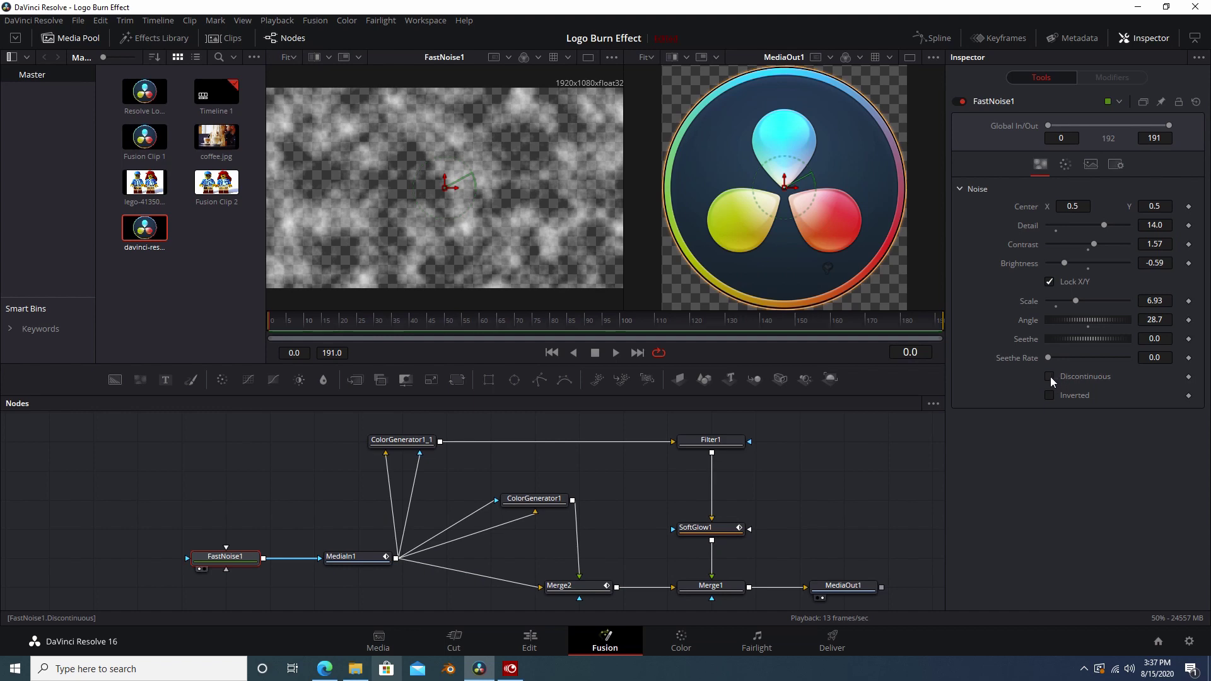
left_click(1050, 376)
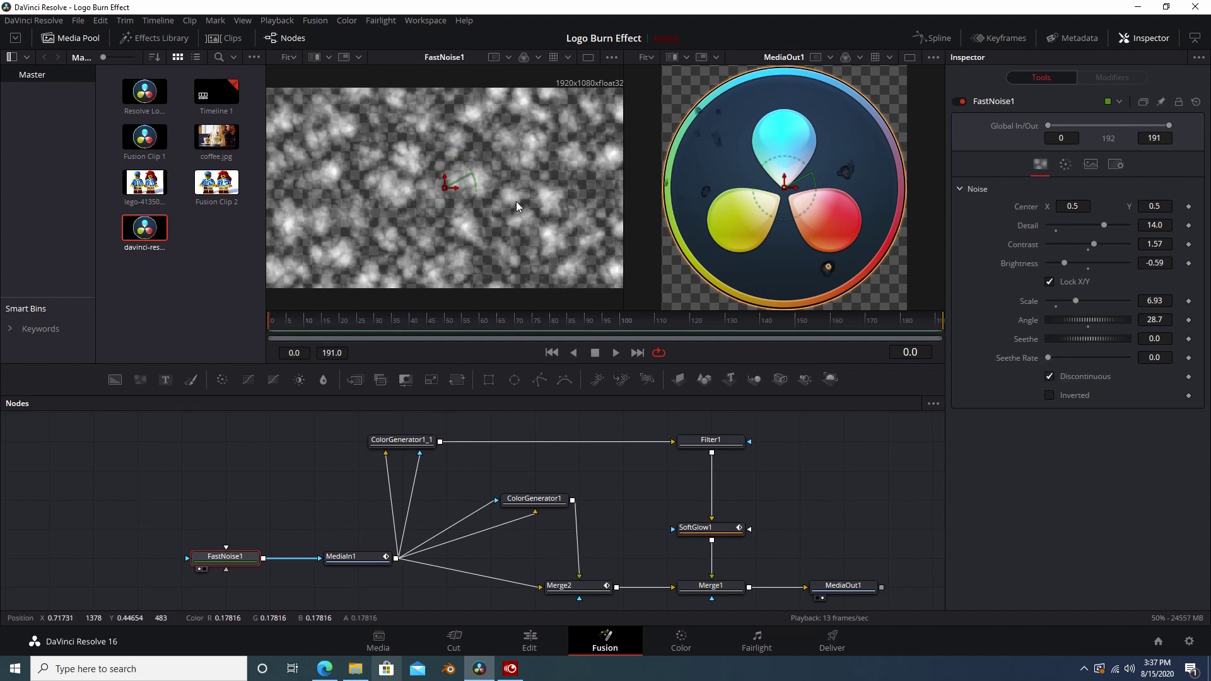
left_click(1049, 376)
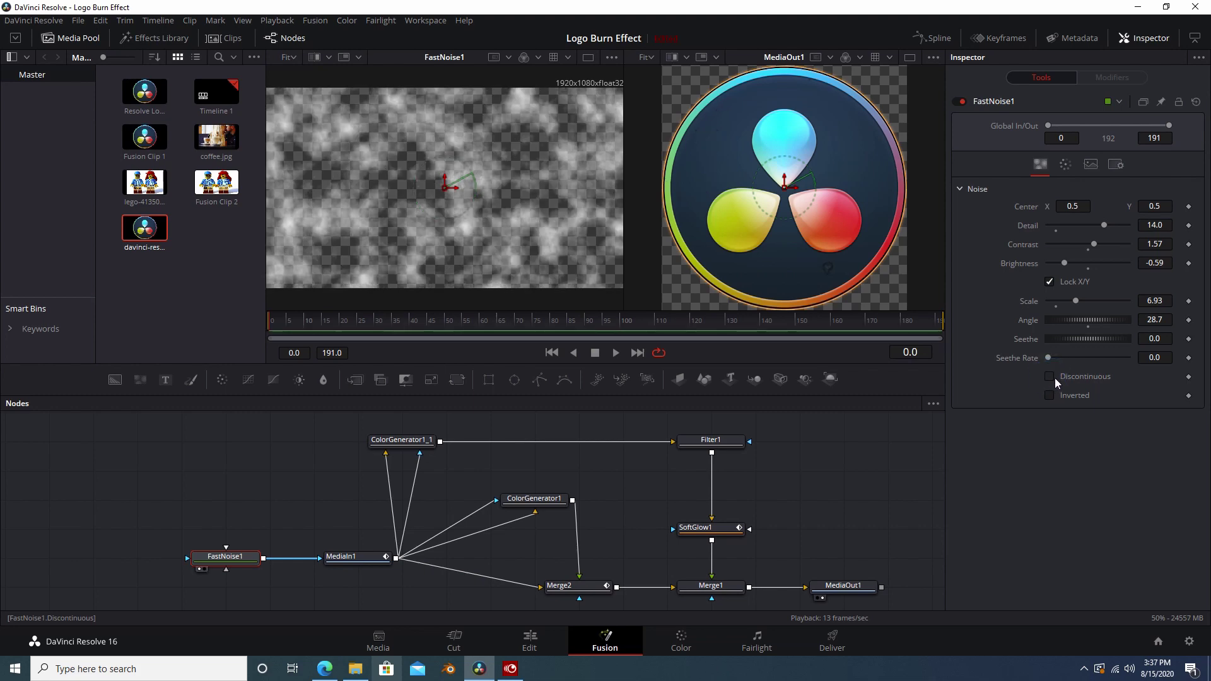
left_click(1050, 376)
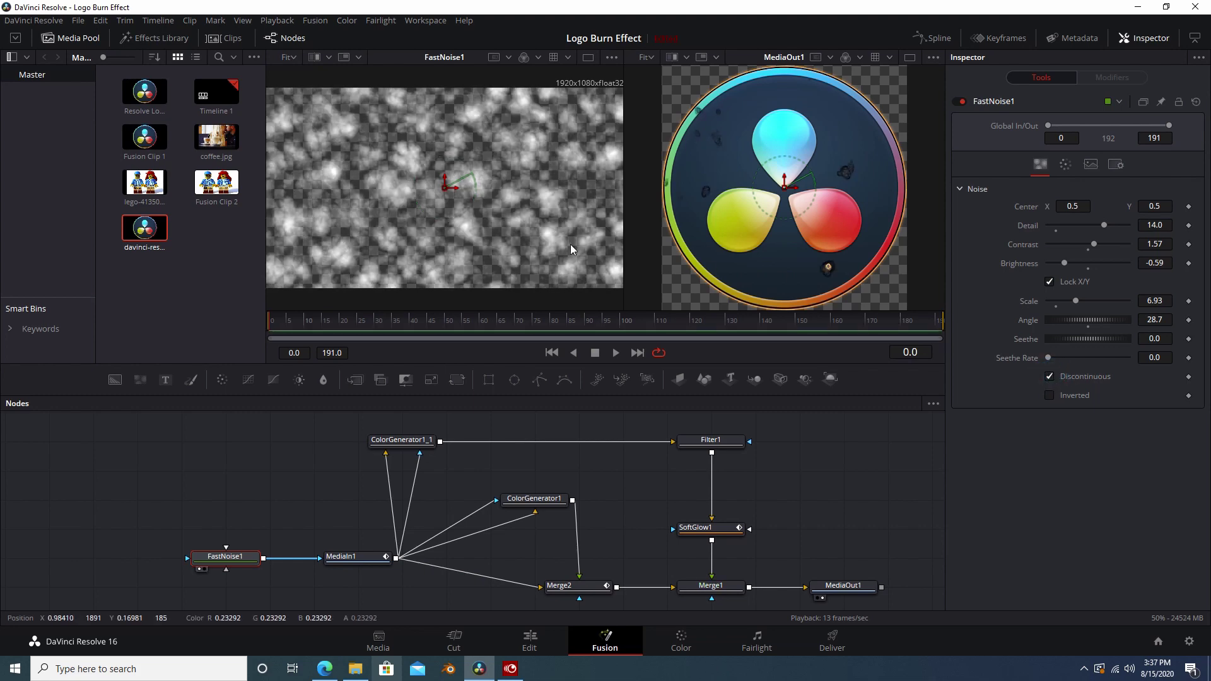
left_click(1049, 396)
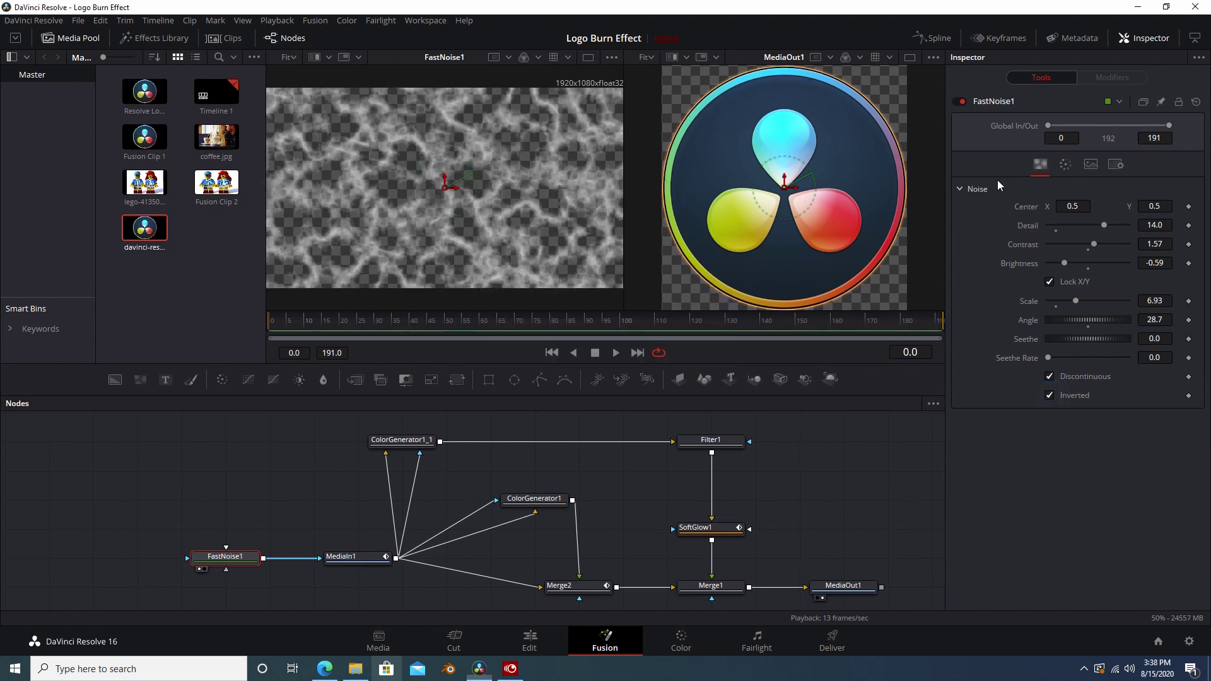
Browse FastNoise1's Color, Image and Settings tabs, then load MediaIn1's logo into the left viewer.
left_click(1065, 167)
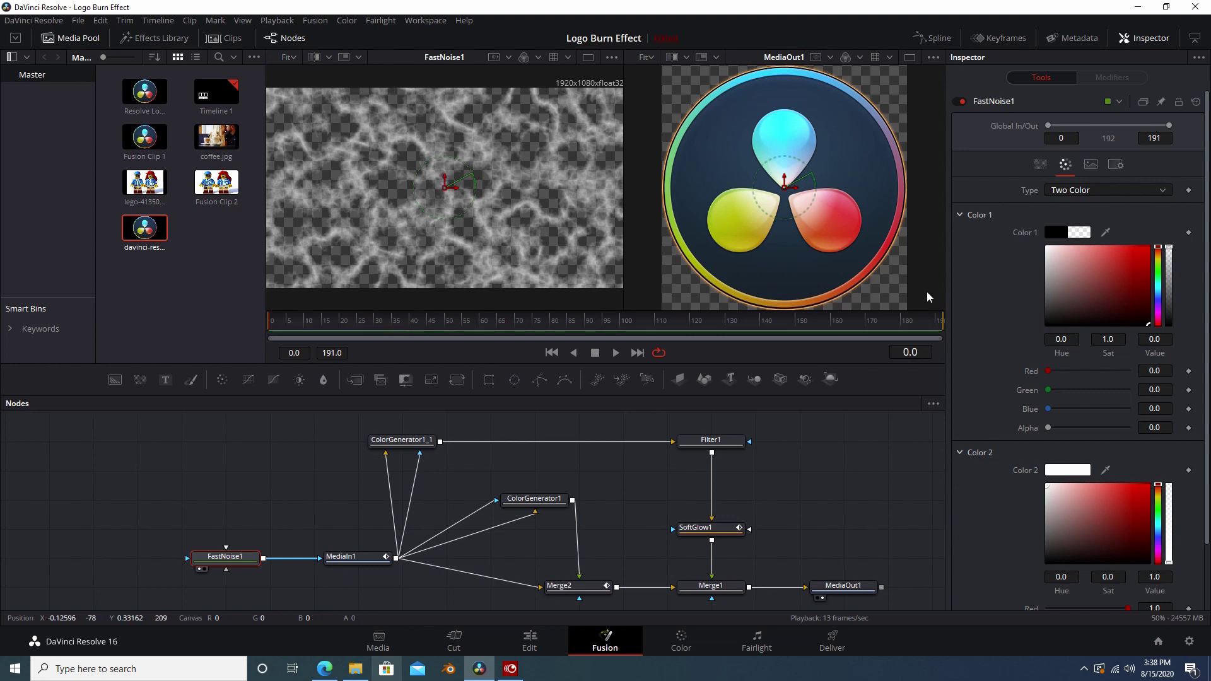
left_click(1089, 168)
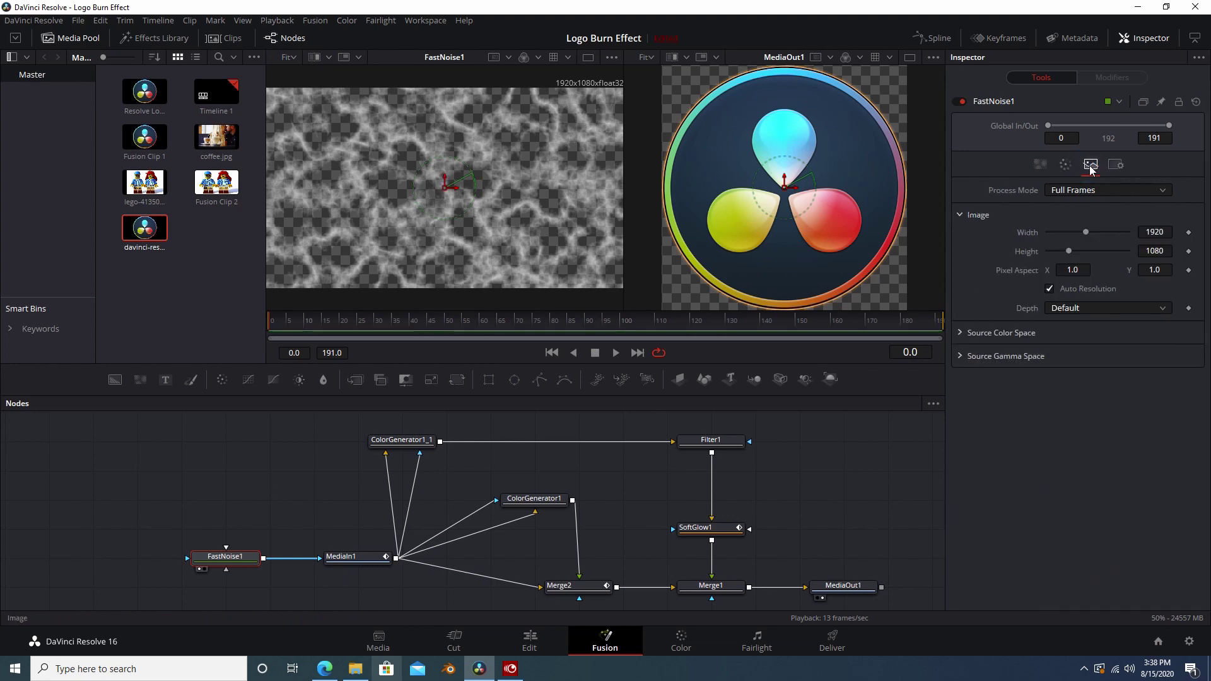
left_click(1112, 167)
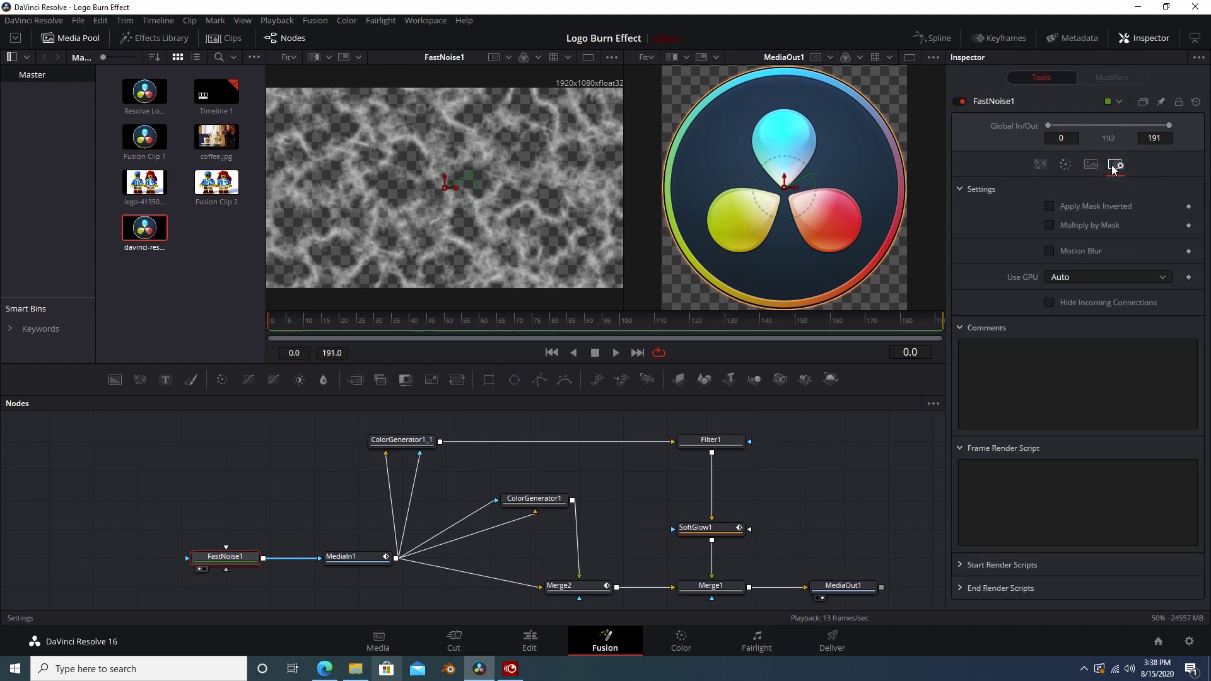
left_click(1040, 165)
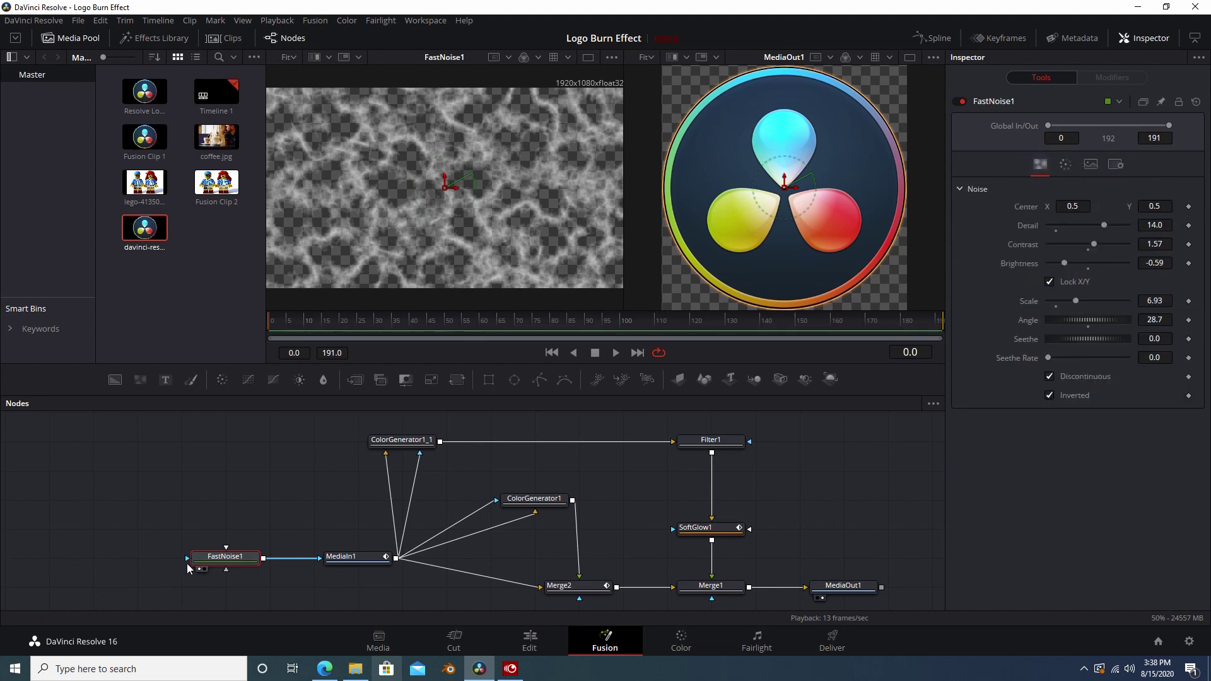
left_click(346, 557)
key("1")
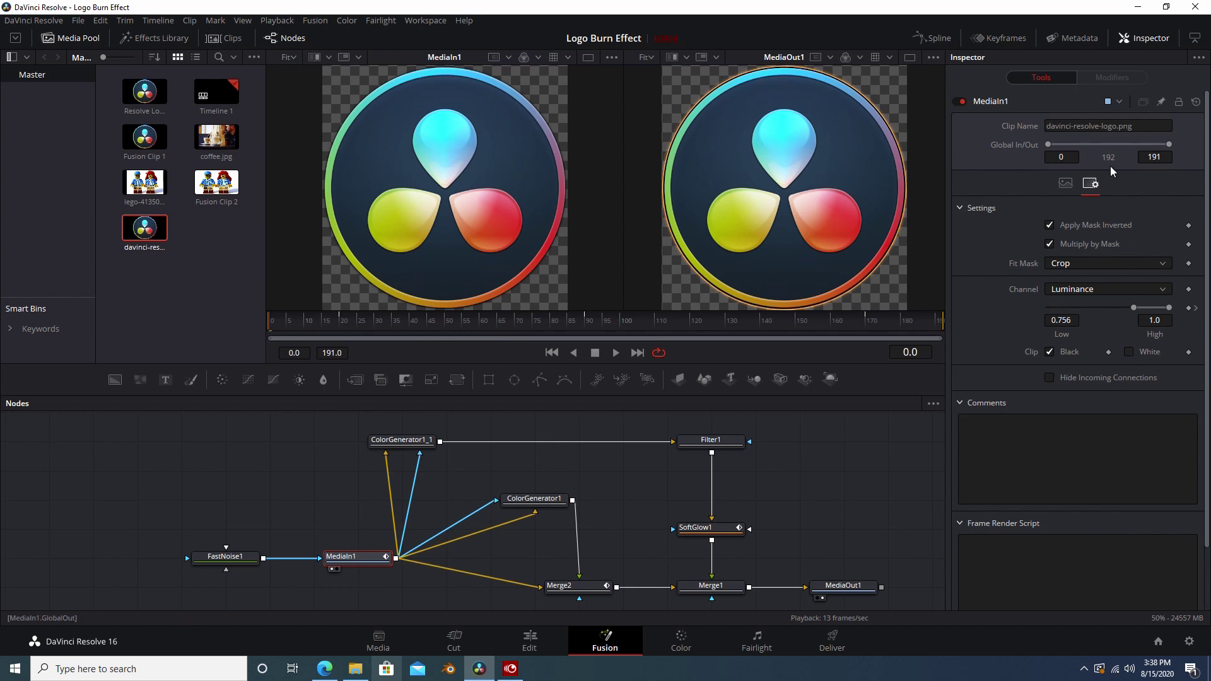
Check MediaIn1's image and mask options, toggling mask Invert off and on, and view frame 74.
left_click(1065, 184)
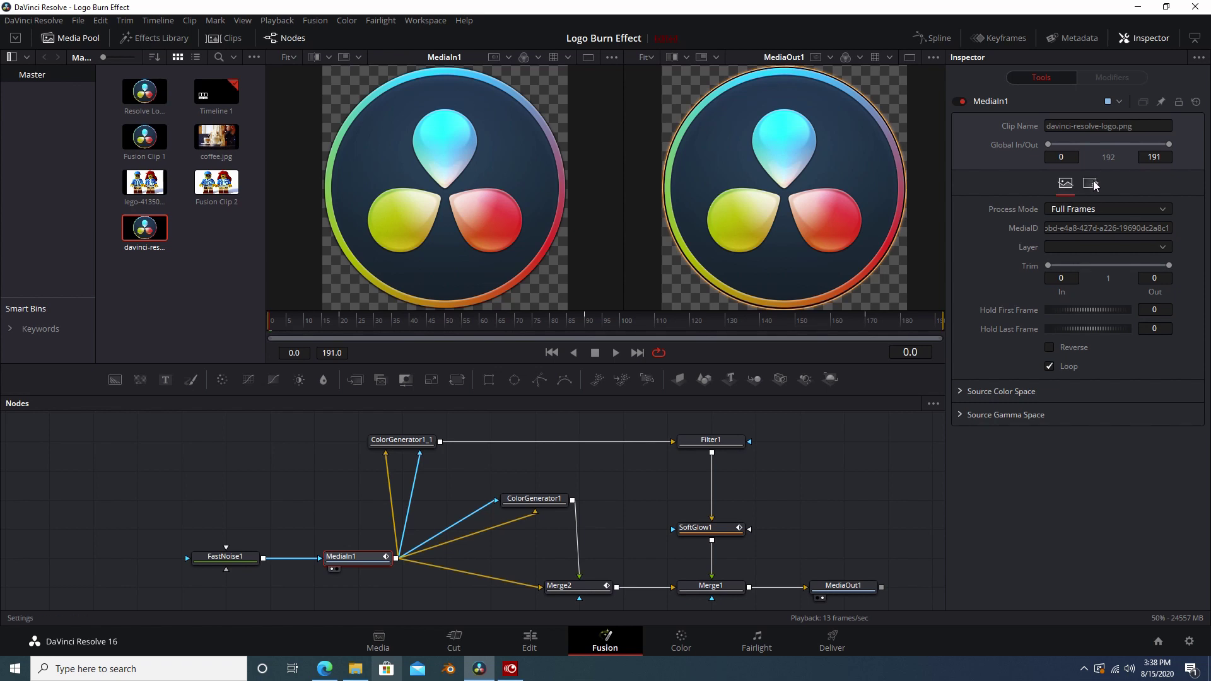
left_click(1091, 184)
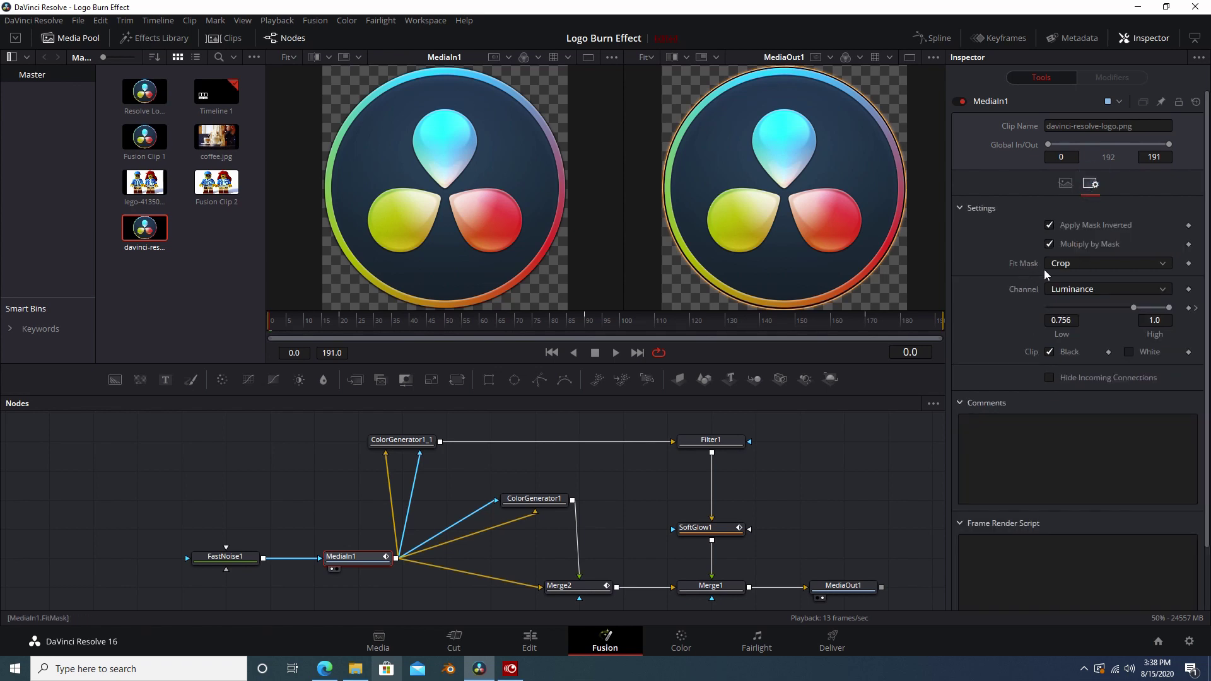
left_click(1049, 225)
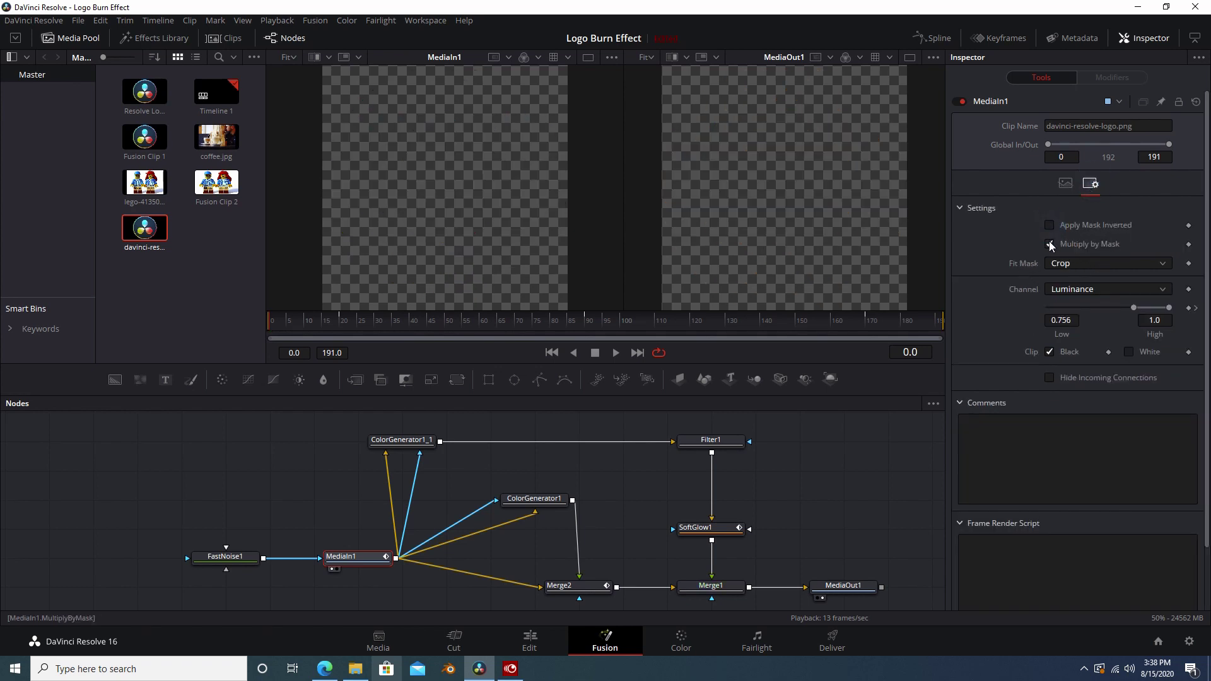
left_click(1049, 226)
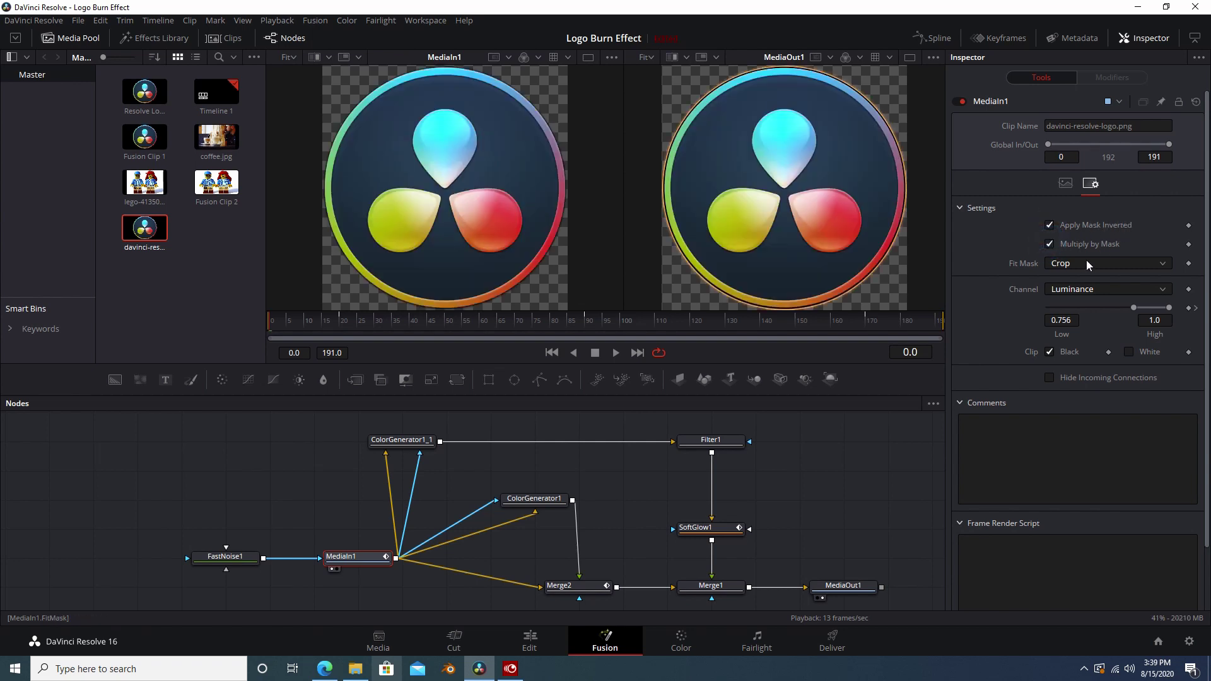
left_click(1051, 244)
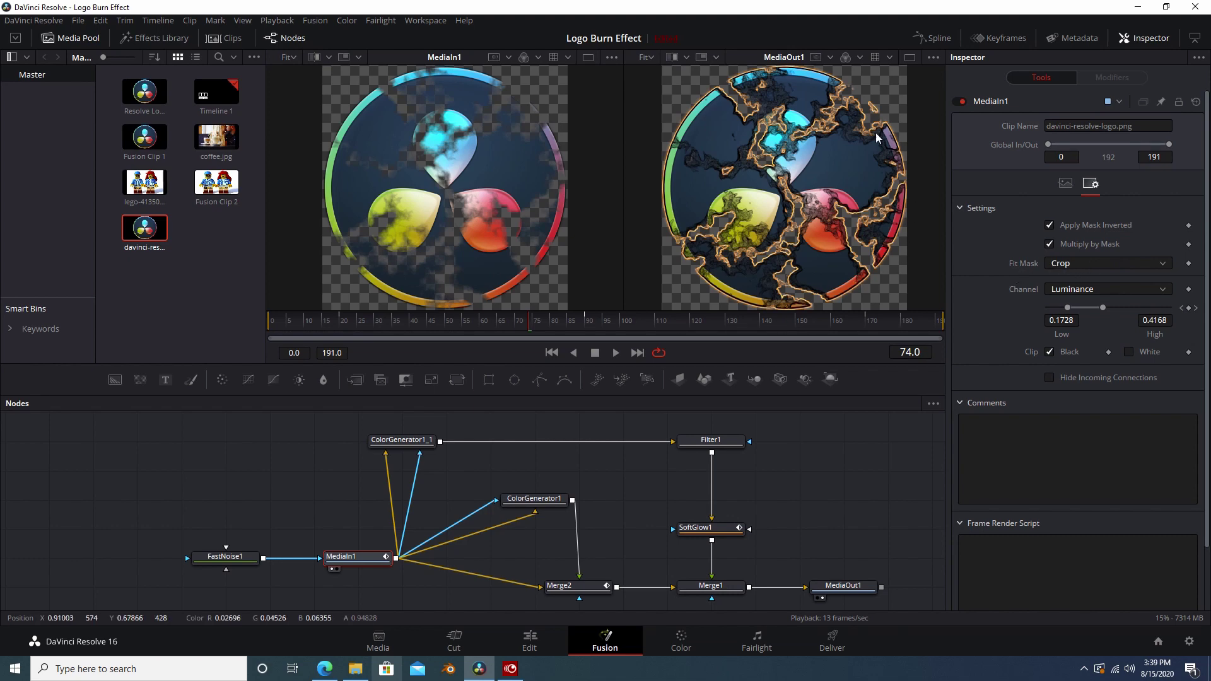
Keep the mask channel at Luminance and scrub back to frame 23 before the burn.
left_click(1090, 291)
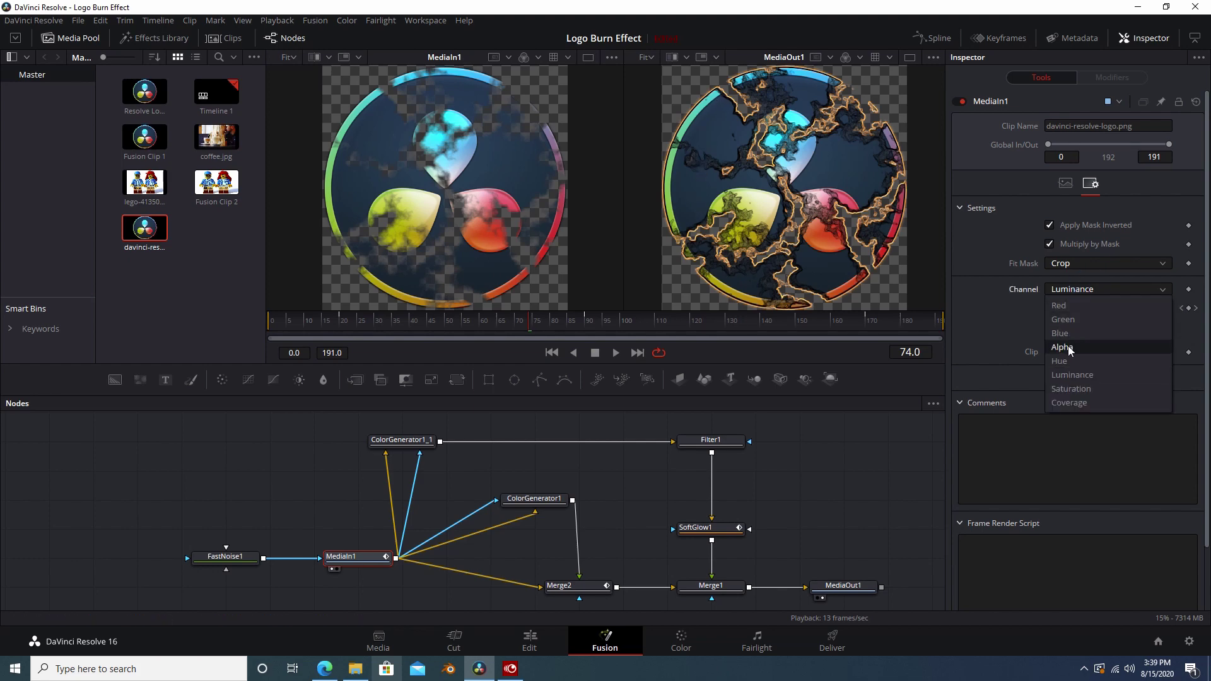
left_click(1085, 376)
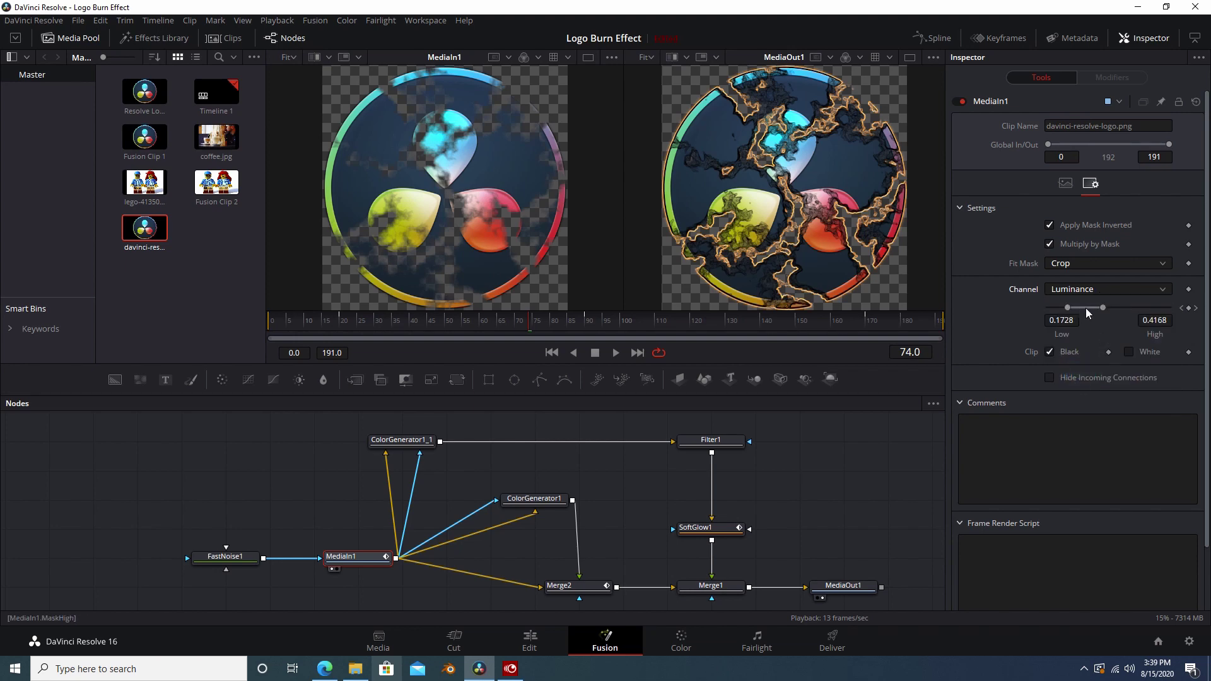
left_click_drag(479, 321, 339, 320)
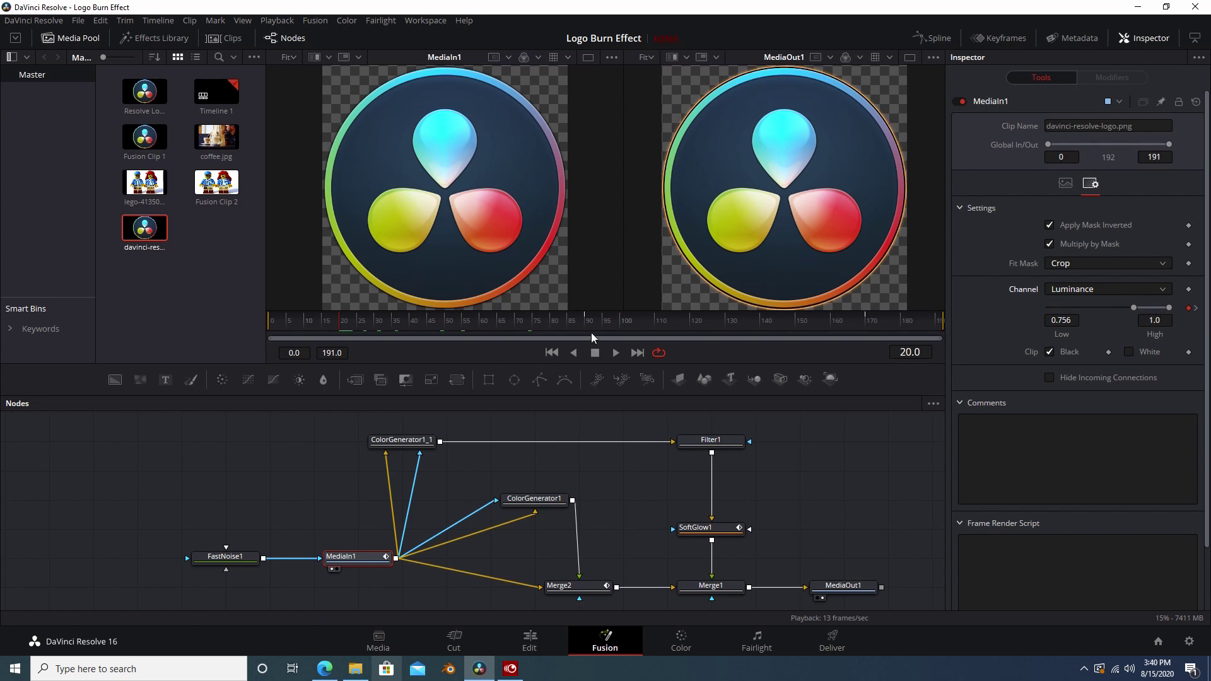
At frame 73, bypass the brown edge generator ColorGenerator1_1 with Ctrl+P.
left_click(525, 322)
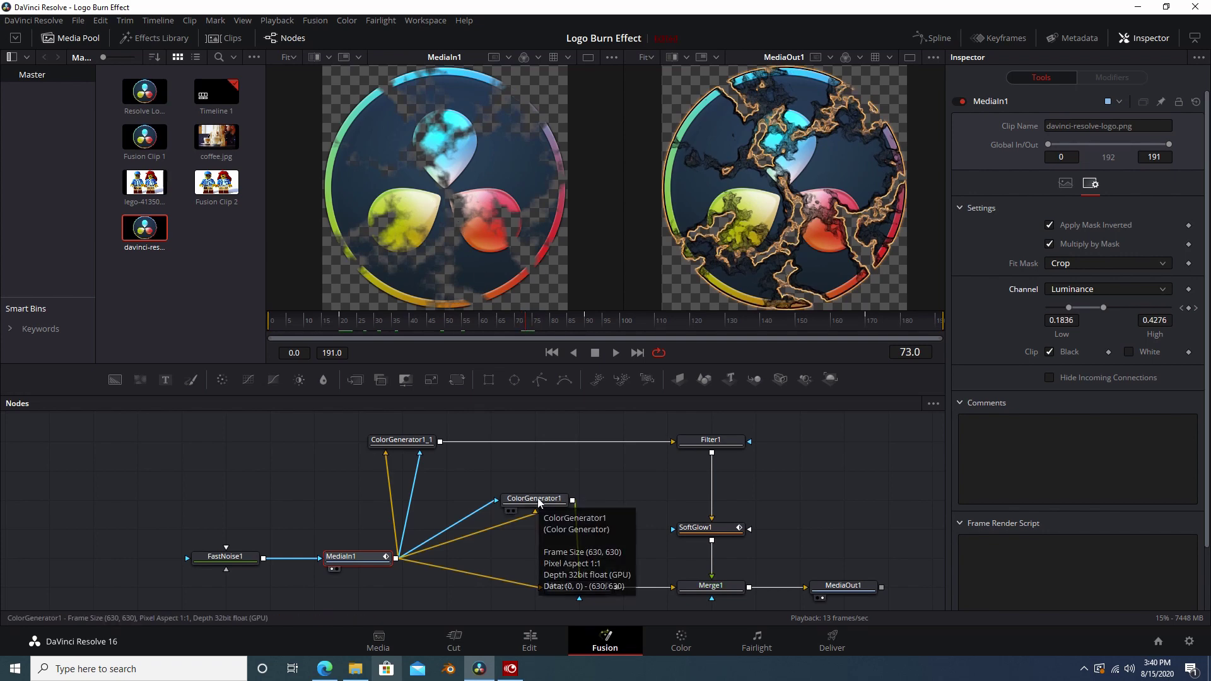
left_click(408, 439)
key("ctrl+p")
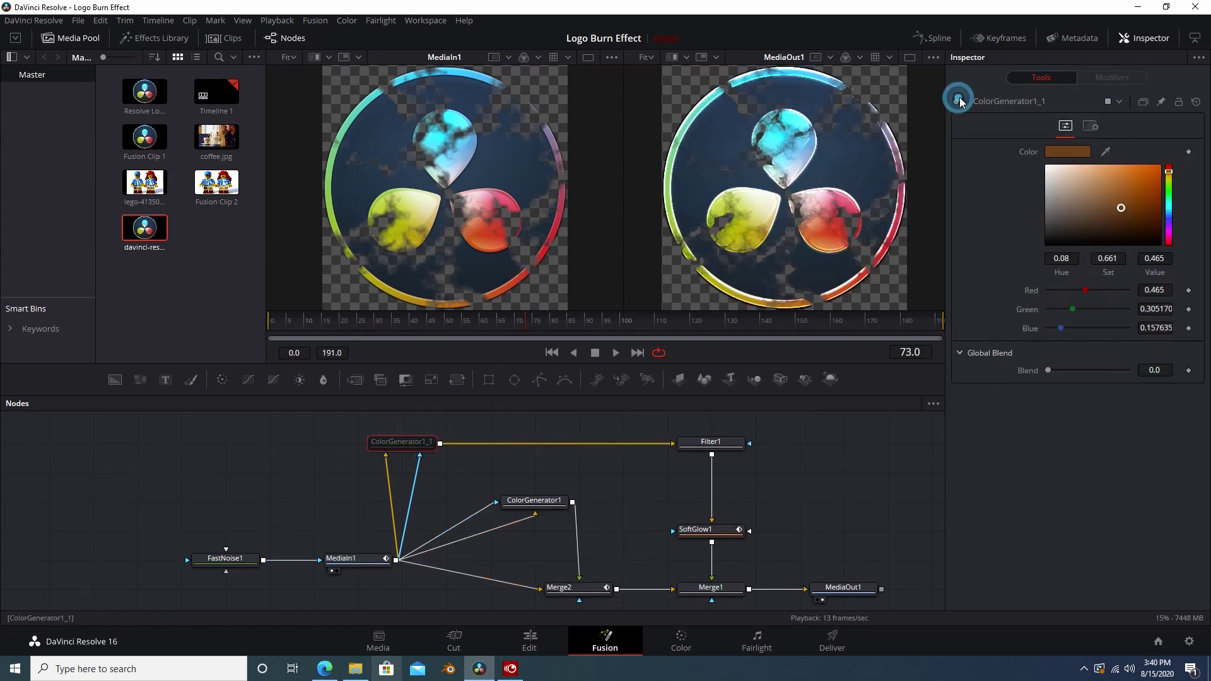
Delete MediaIn1's mask keyframe at frame 73, then at frame 20 shift the mask range down.
left_click(353, 559)
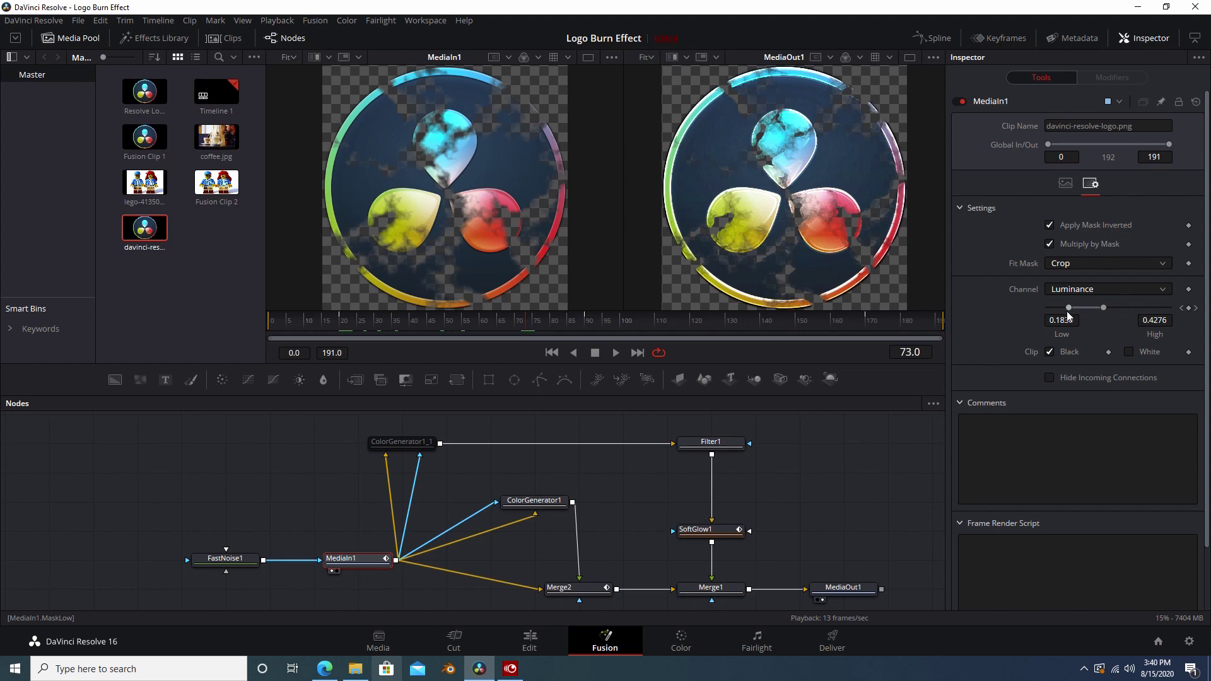
left_click_drag(1068, 308, 1062, 309)
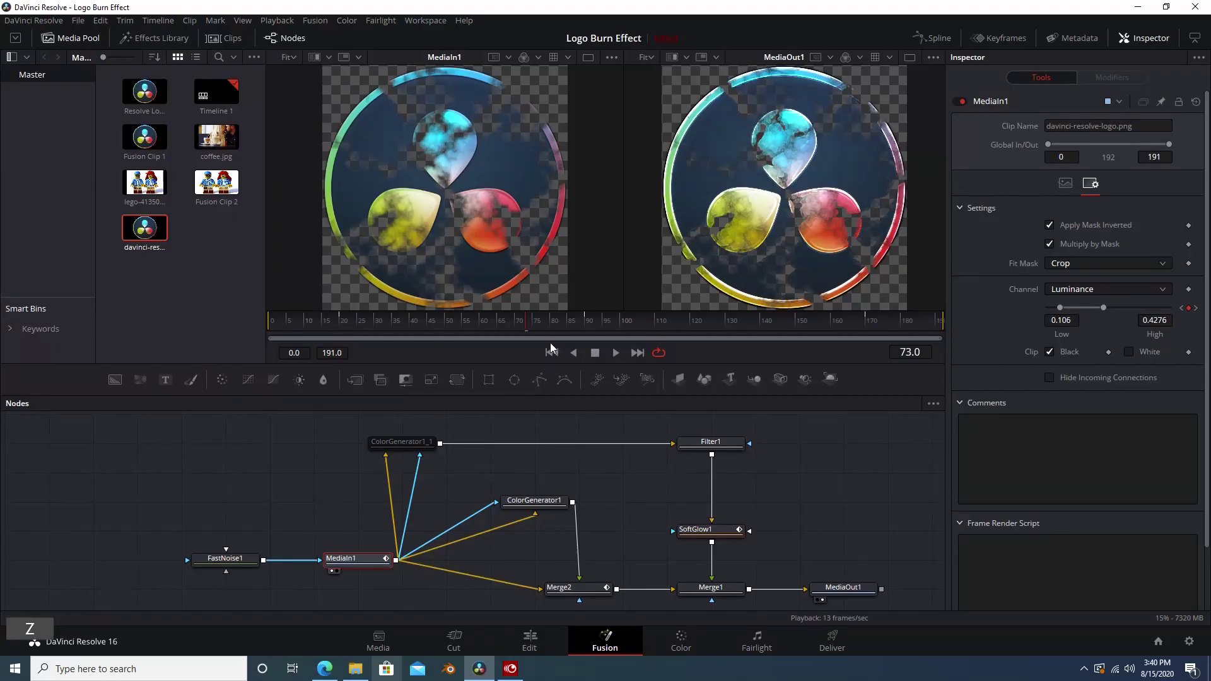
left_click(488, 320)
left_click(523, 319)
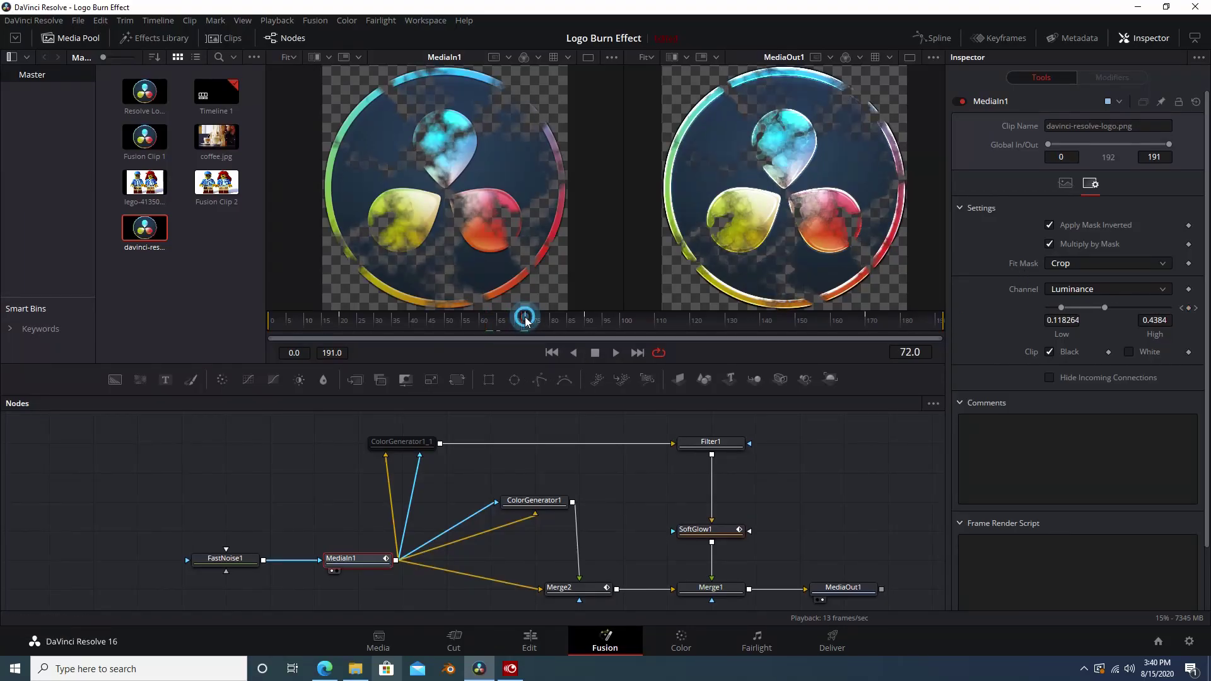
left_click(525, 320)
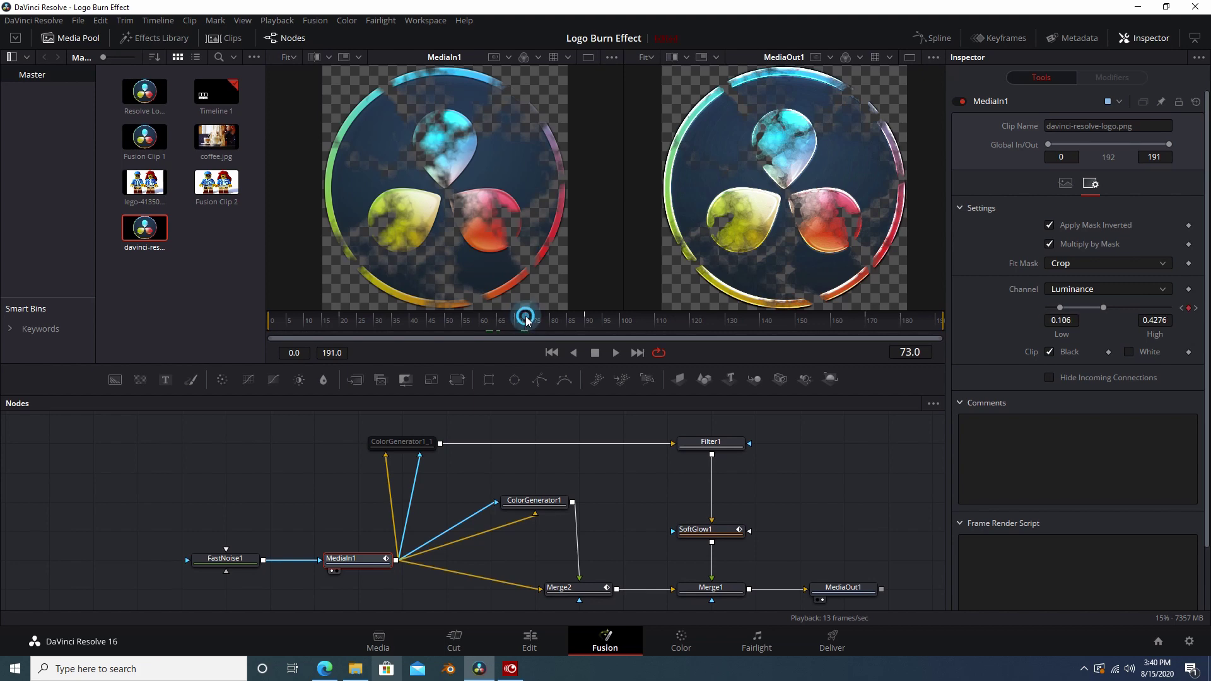
left_click(1189, 309)
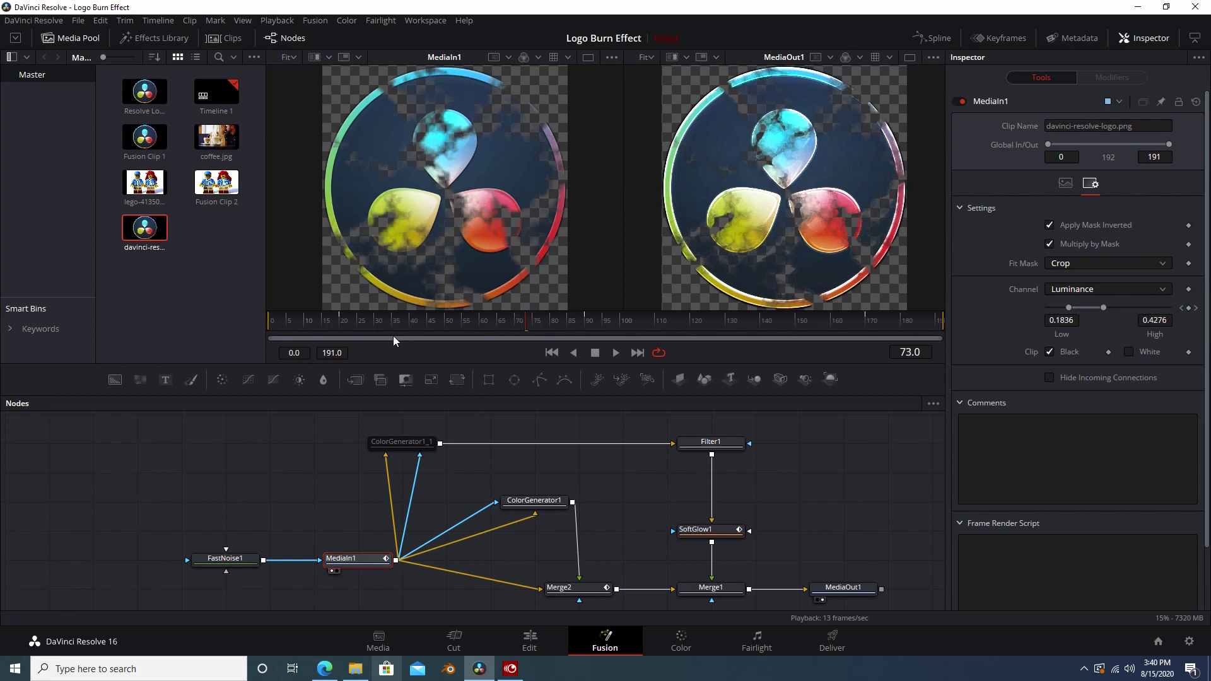
left_click(340, 324)
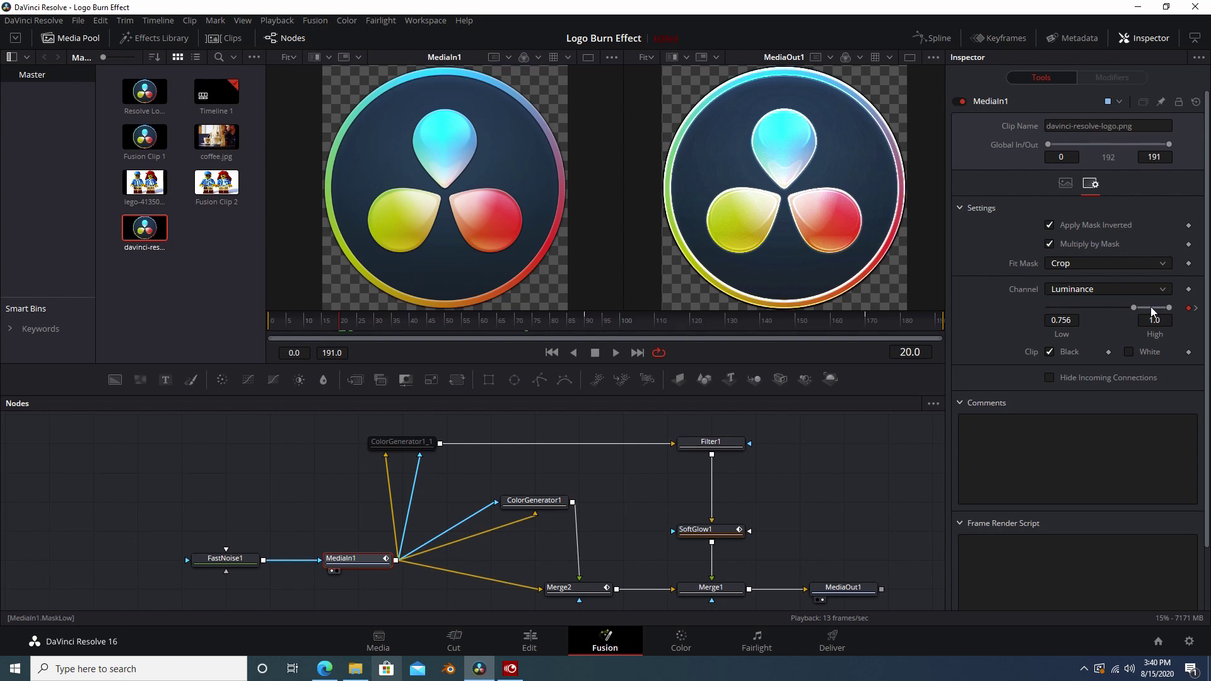
mouse_move(1150, 306)
left_mouse_down()
mouse_move(1058, 321)
mouse_move(1169, 312)
left_mouse_up()
Set MediaIn1's mask to Low 0.0/High 0.244 at frame 90 and Low 0.679/High 1.0 at frame 20.
left_click_drag(1151, 312, 1179, 309)
left_click(587, 321)
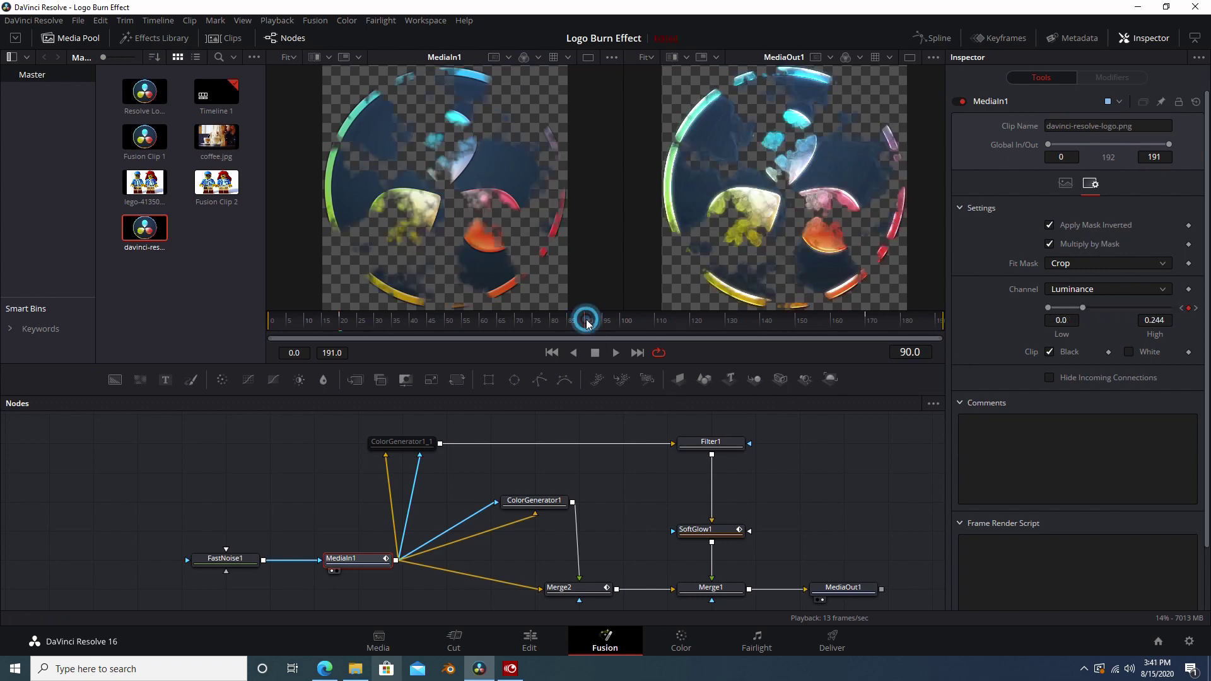
left_click(864, 320)
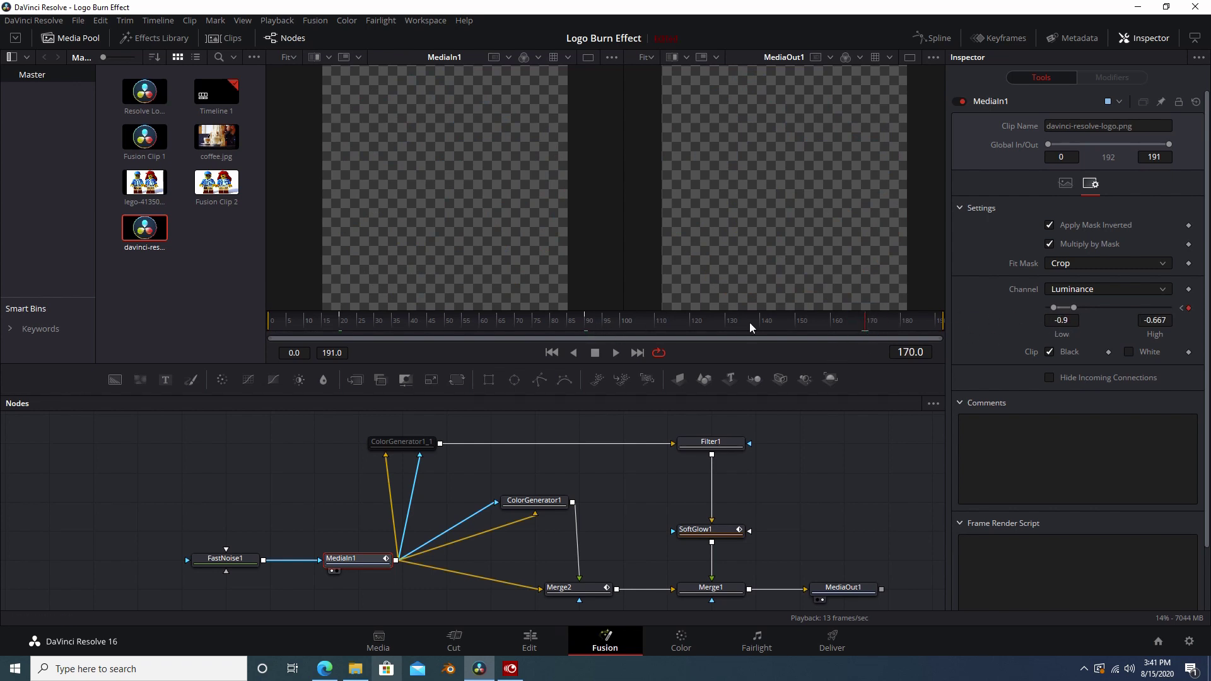
left_click(1069, 321)
left_click(588, 324)
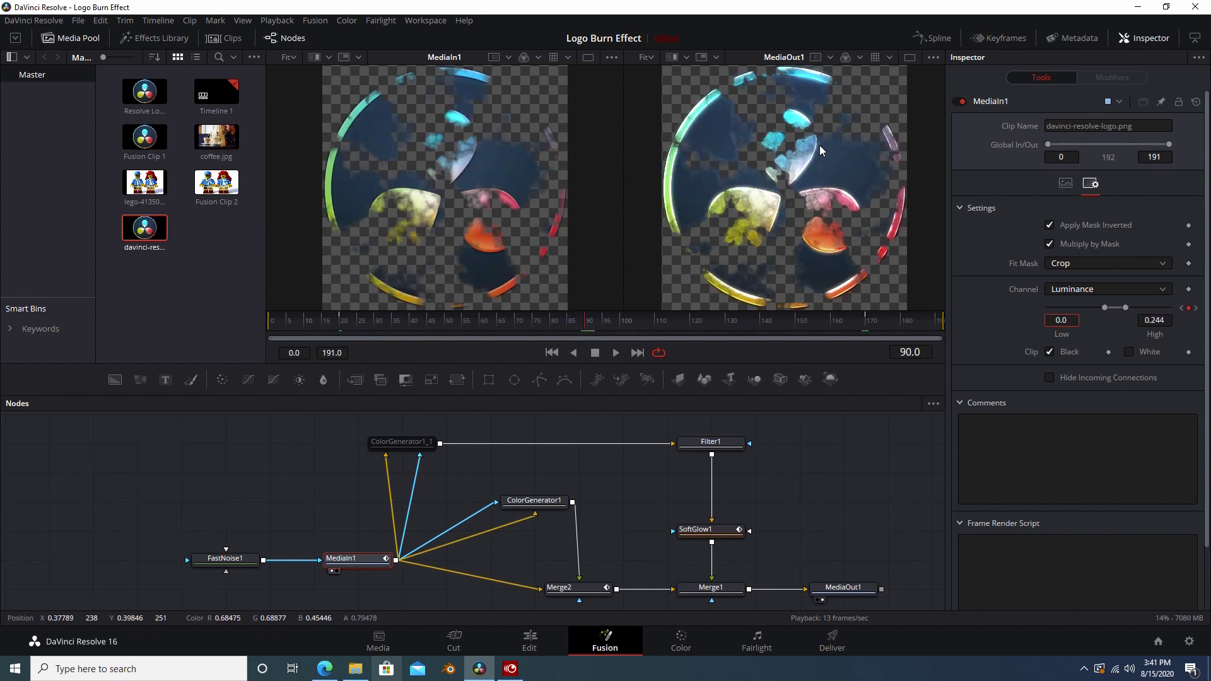
key("[")
left_click_drag(1130, 302, 1160, 298)
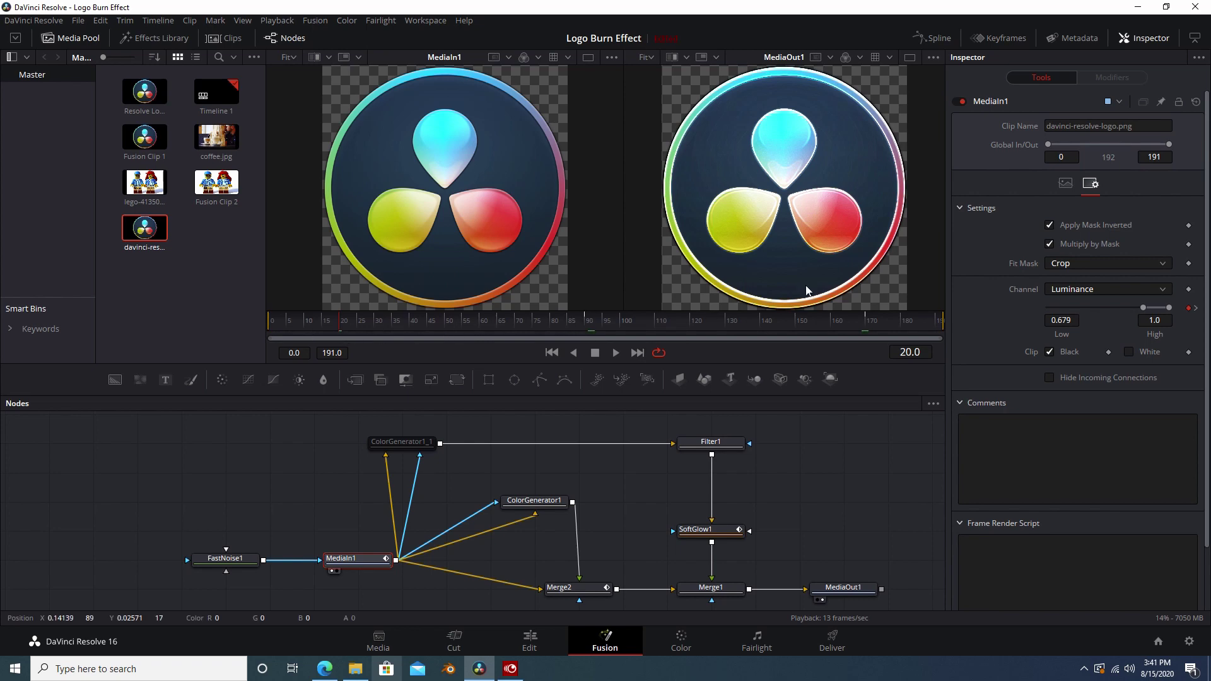
Check the mask animation in the Keyframes and Spline panels, then scrub the burn to frame 68.
left_click(1001, 38)
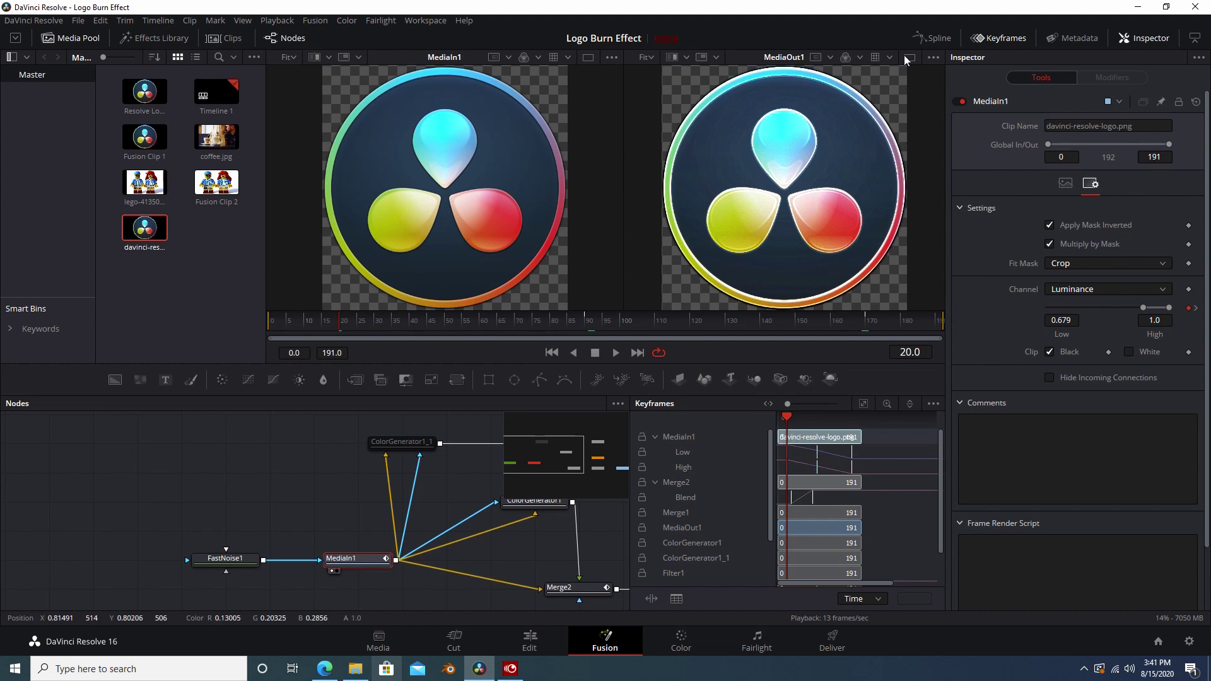
left_click(940, 39)
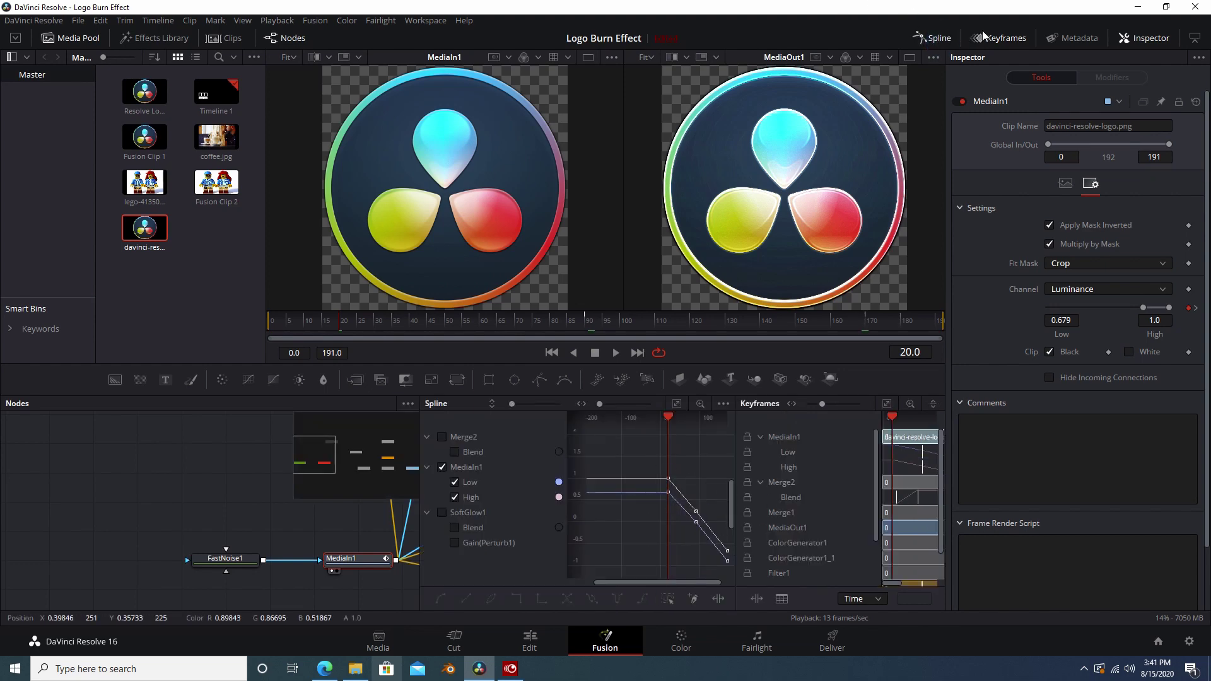
left_click(940, 38)
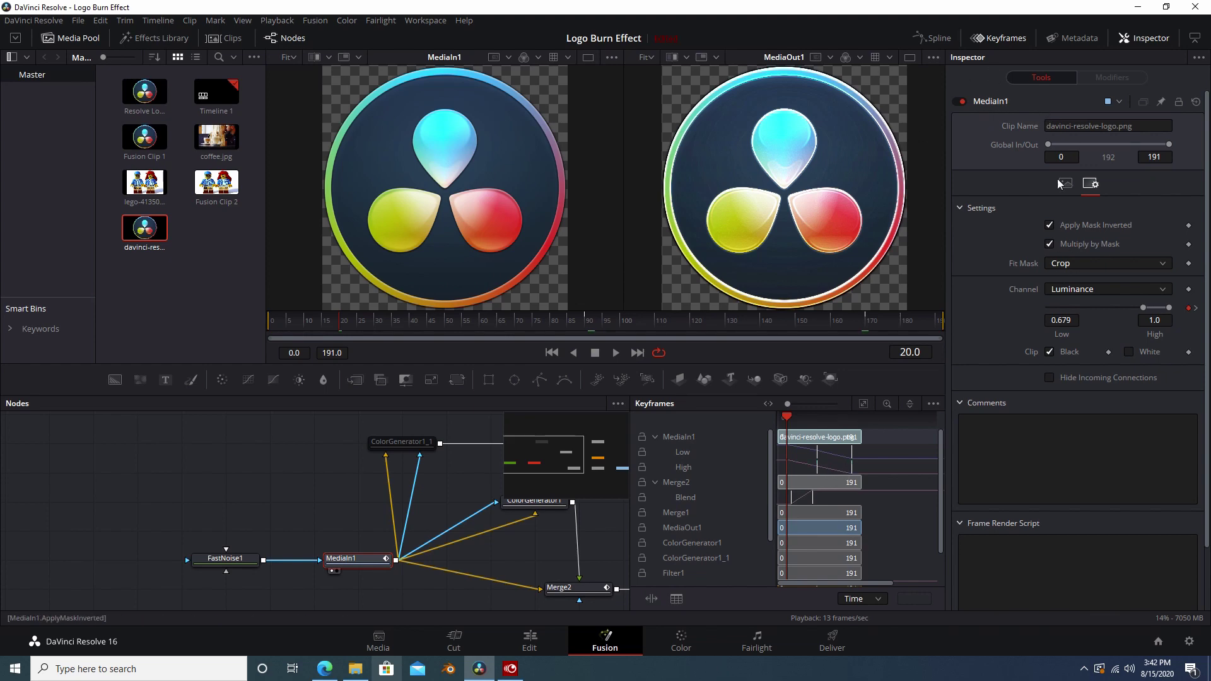
left_click(981, 38)
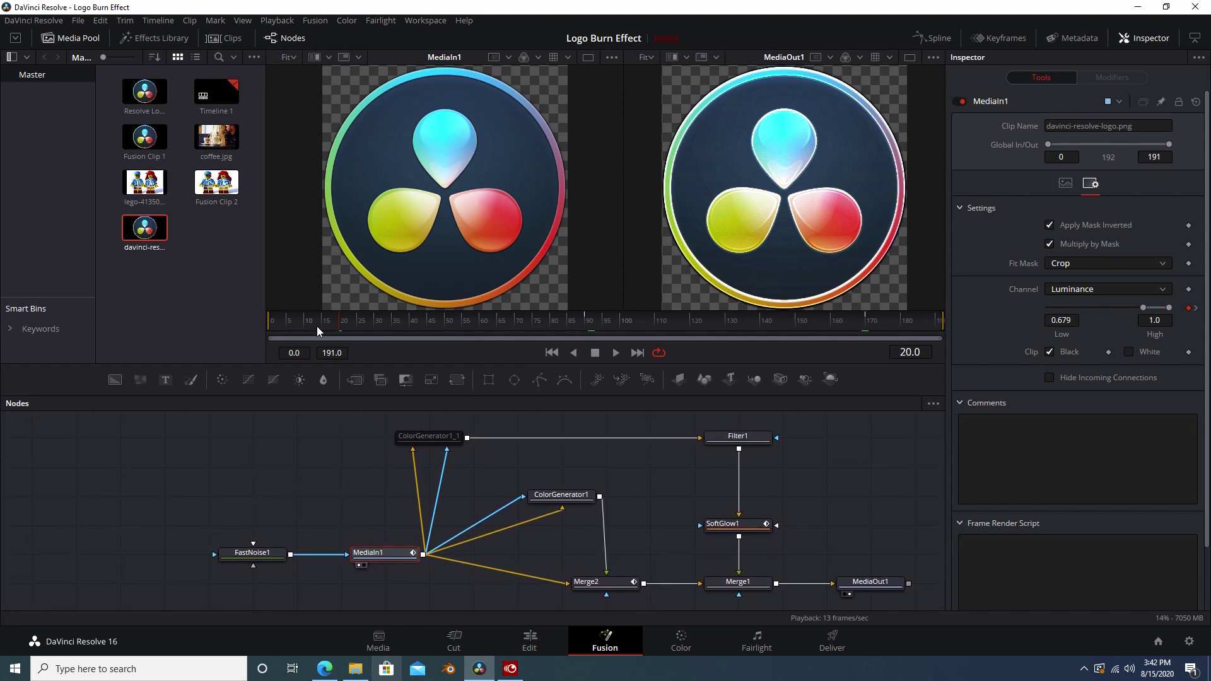
mouse_move(316, 326)
left_mouse_down()
mouse_move(862, 334)
mouse_move(568, 352)
mouse_move(588, 353)
left_mouse_up()
Select ColorGenerator1_1 to show its brown (Red 0.465, Green 0.305, Blue 0.158) in the Inspector.
left_click(429, 436)
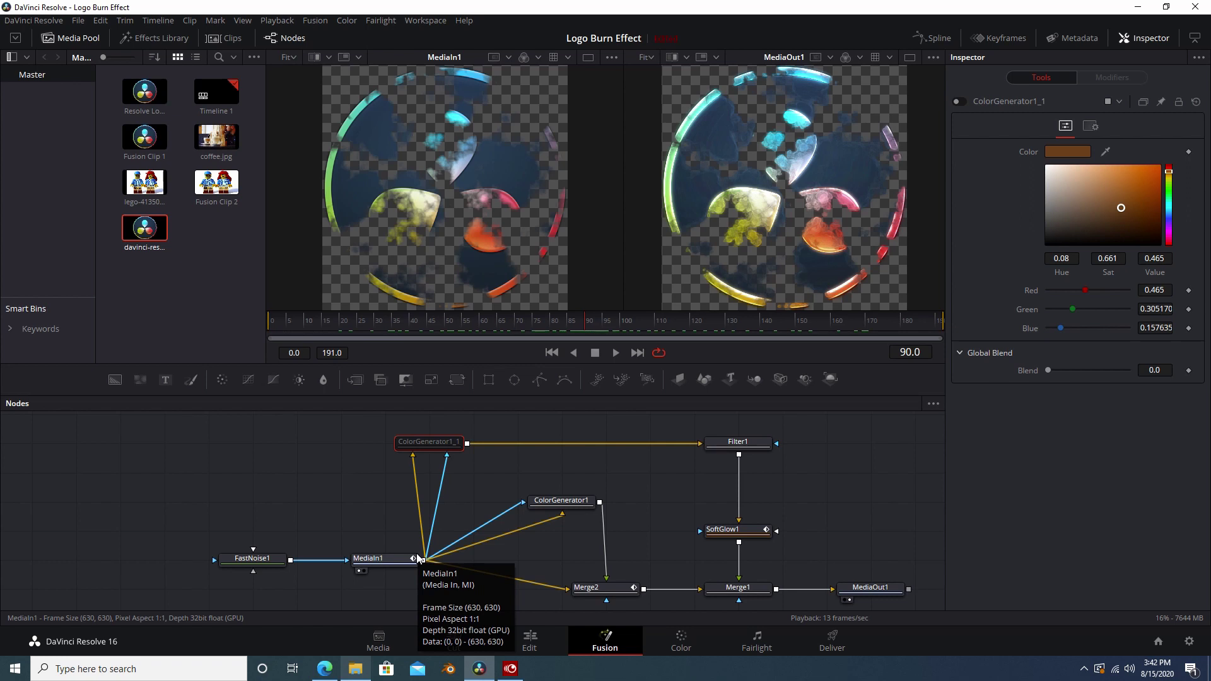
right_click(344, 525)
mouse_move(467, 309)
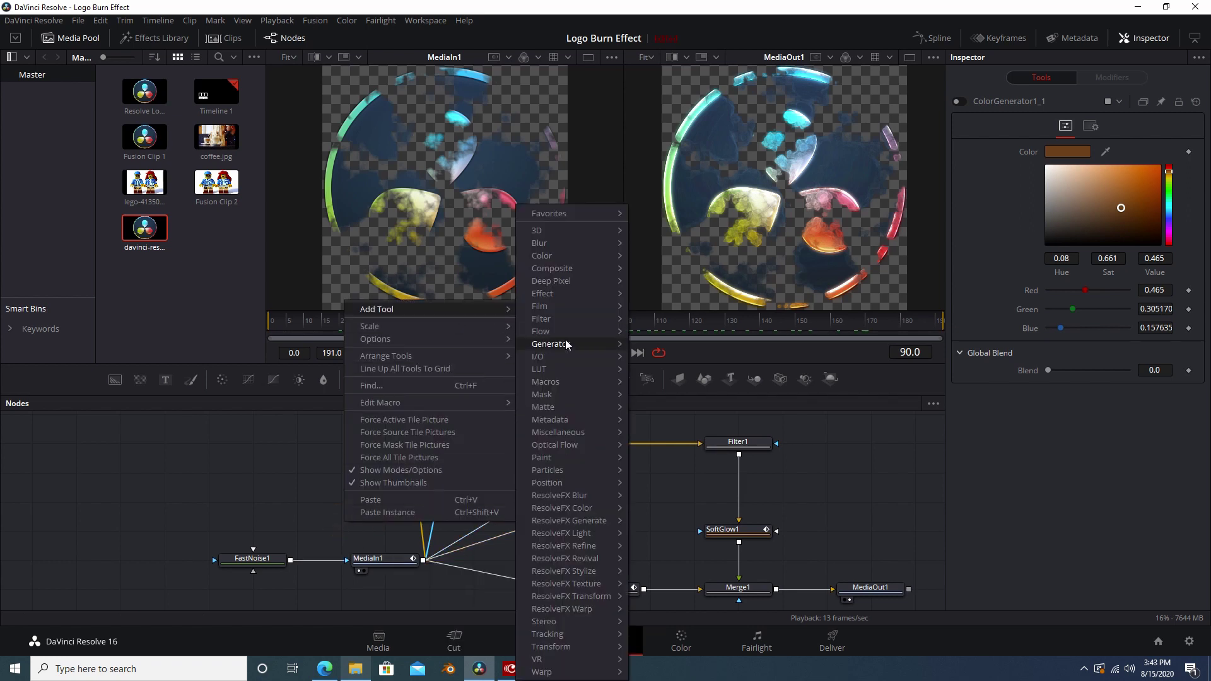
mouse_move(599, 559)
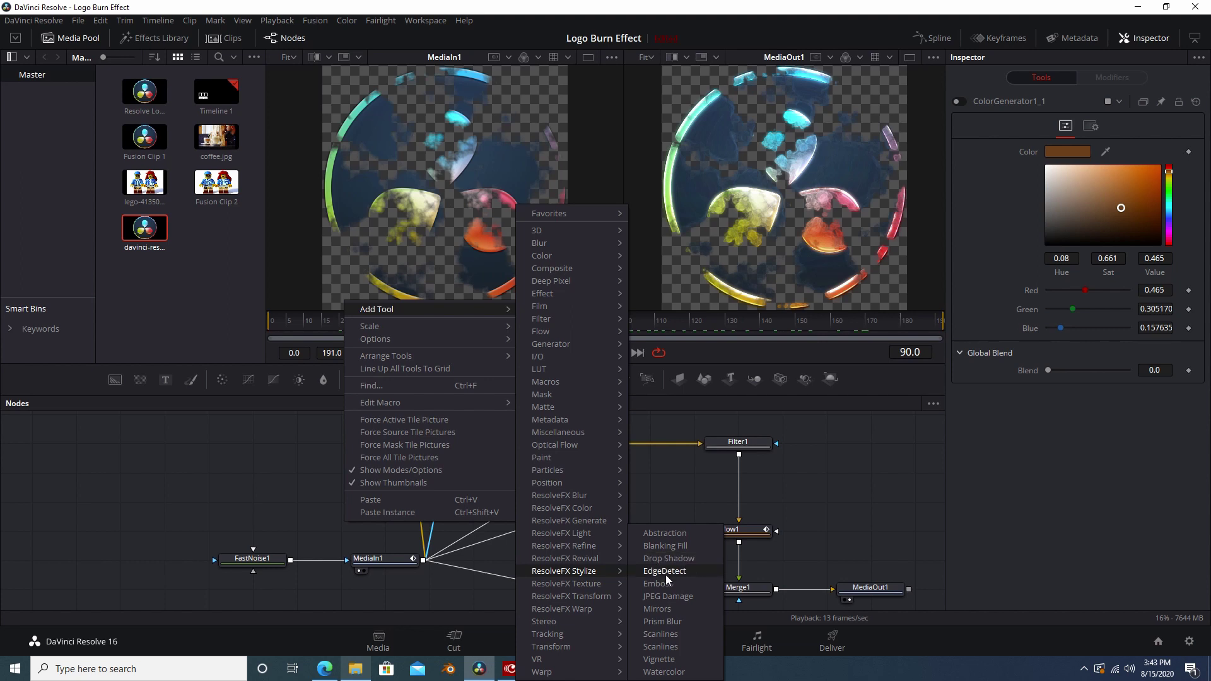
left_click(259, 502)
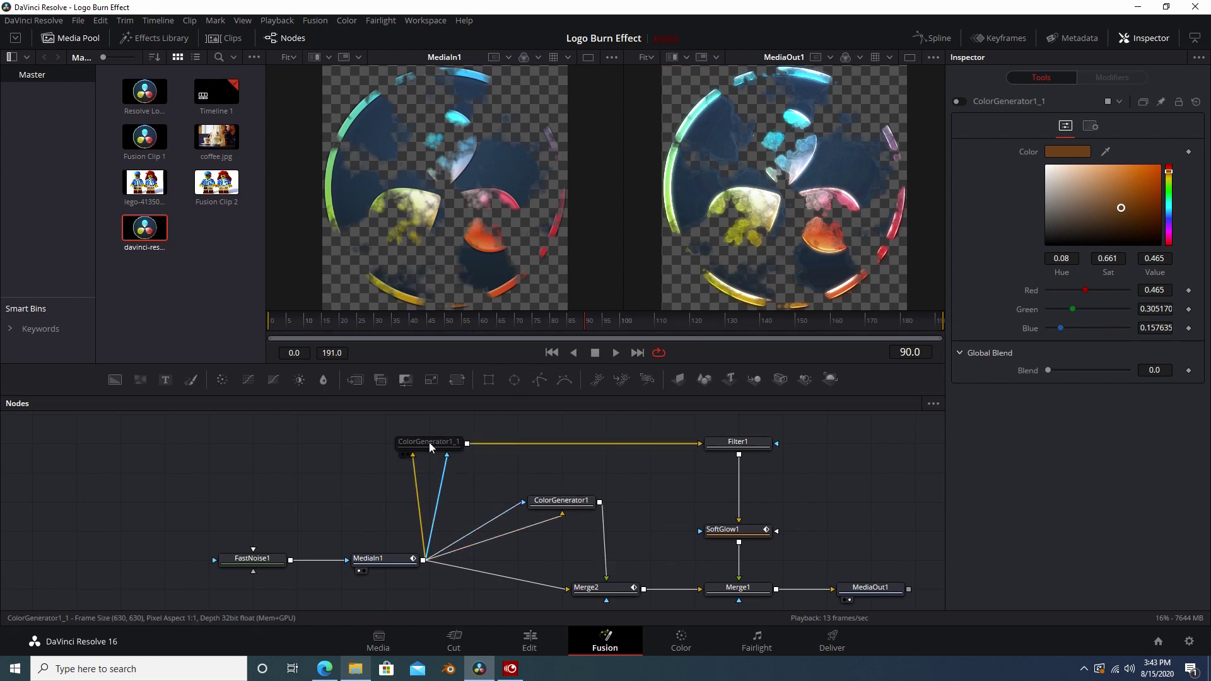
Compare the black burn-mark and brown edge colour generators with MediaIn1's mask settings.
left_click(560, 504)
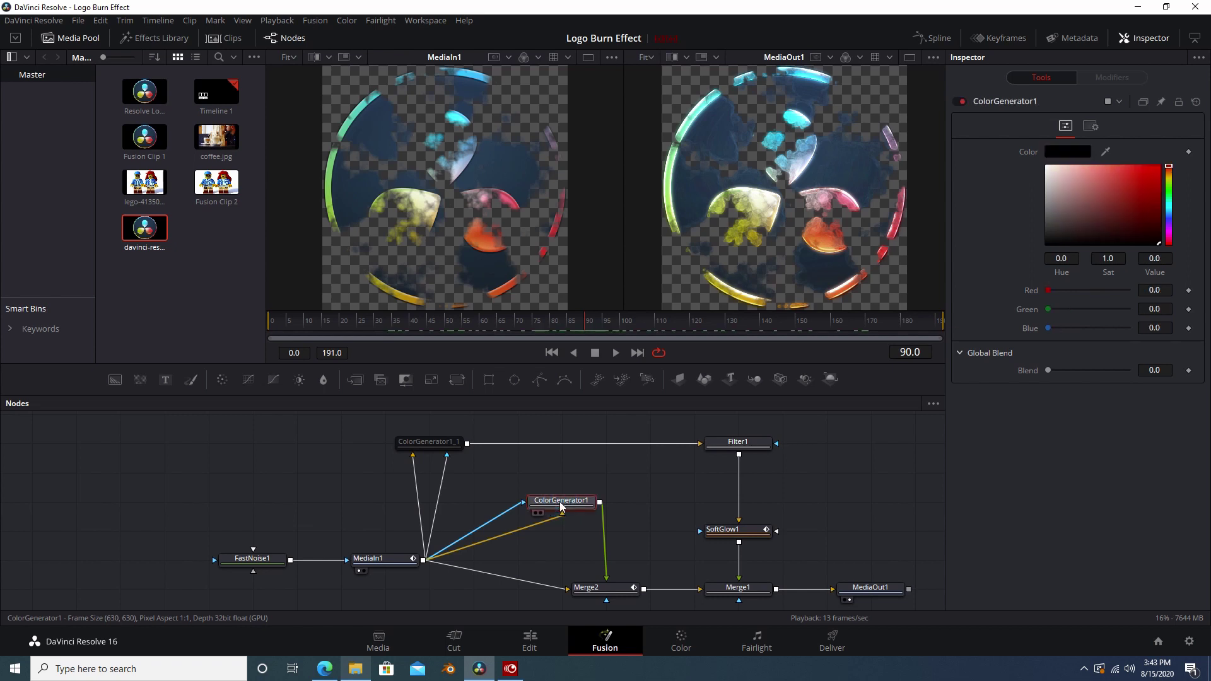
left_click(433, 443)
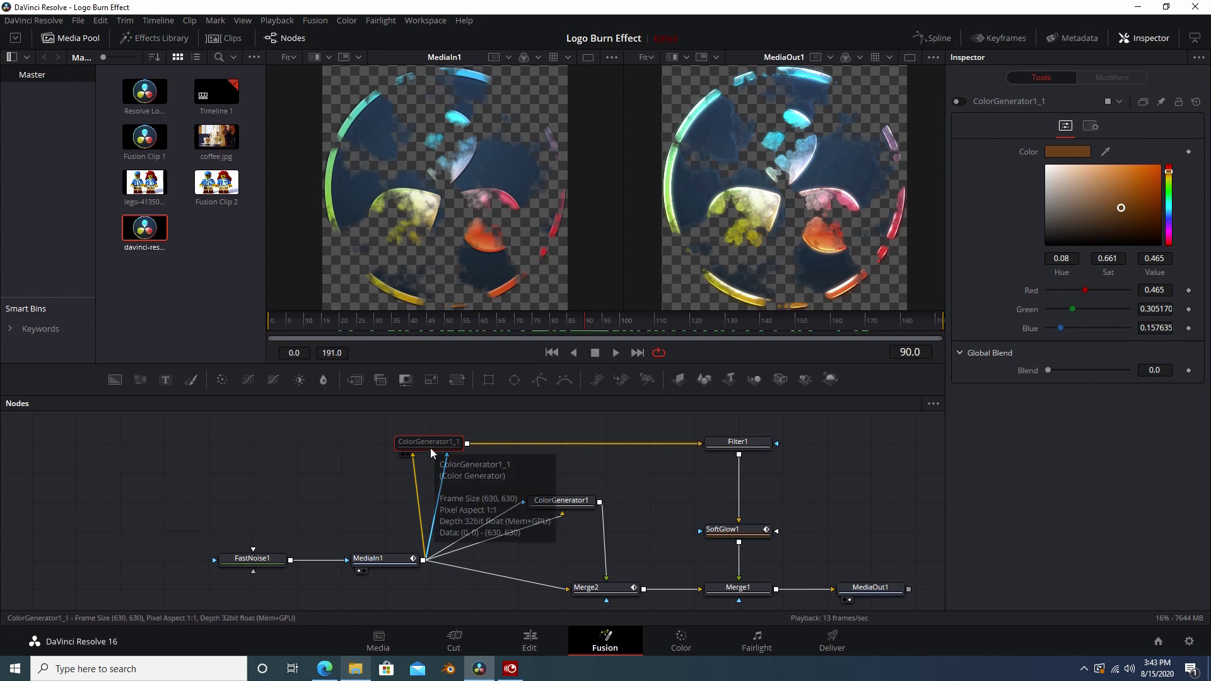
left_click(571, 507)
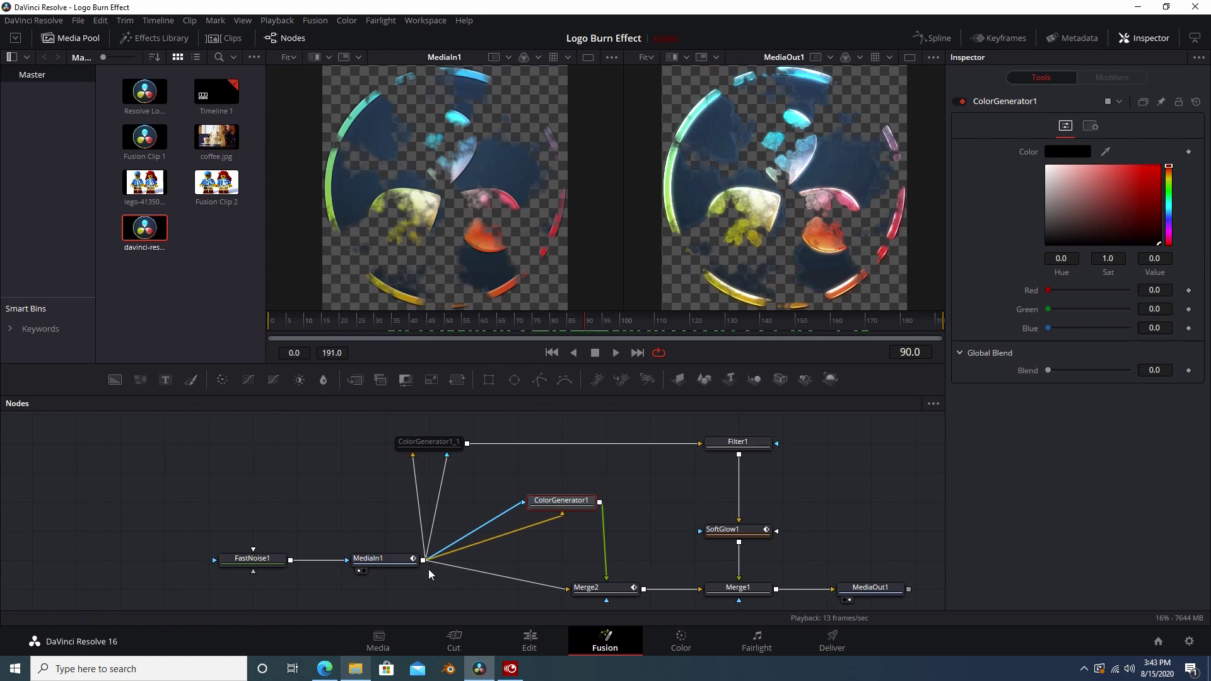
left_click(368, 557)
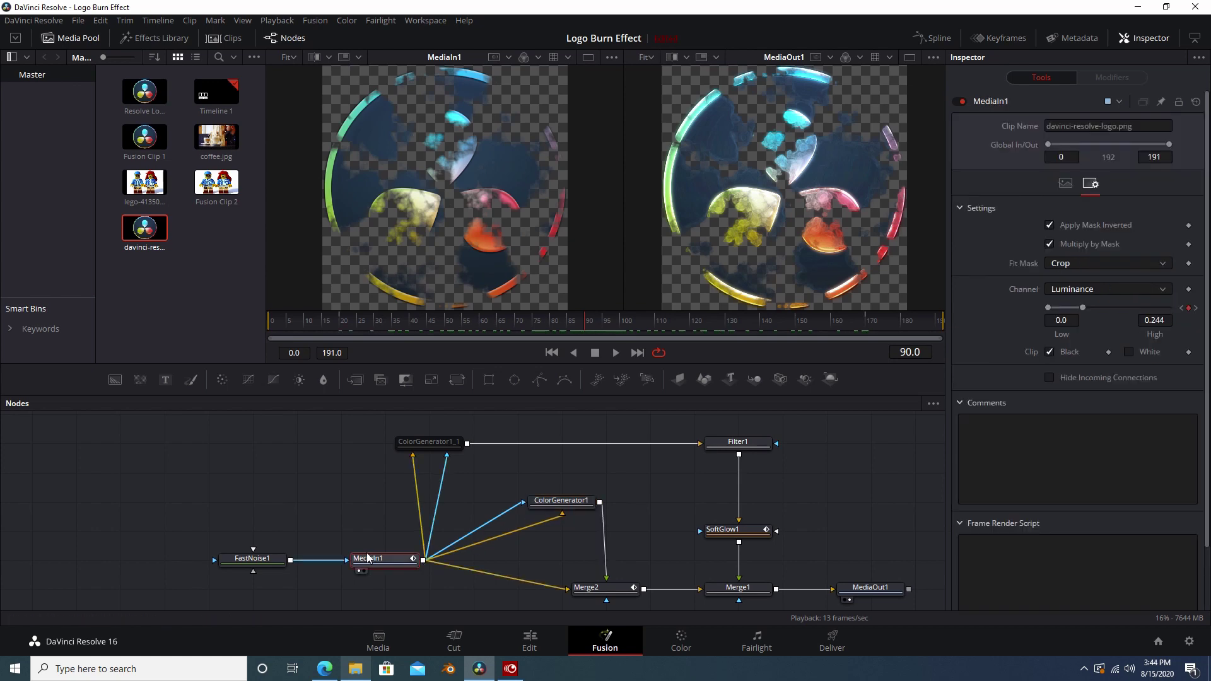
Adjust ColorGenerator1's burn colour, show its Alpha mask settings, and preview frames 60 to 80.
left_click(557, 502)
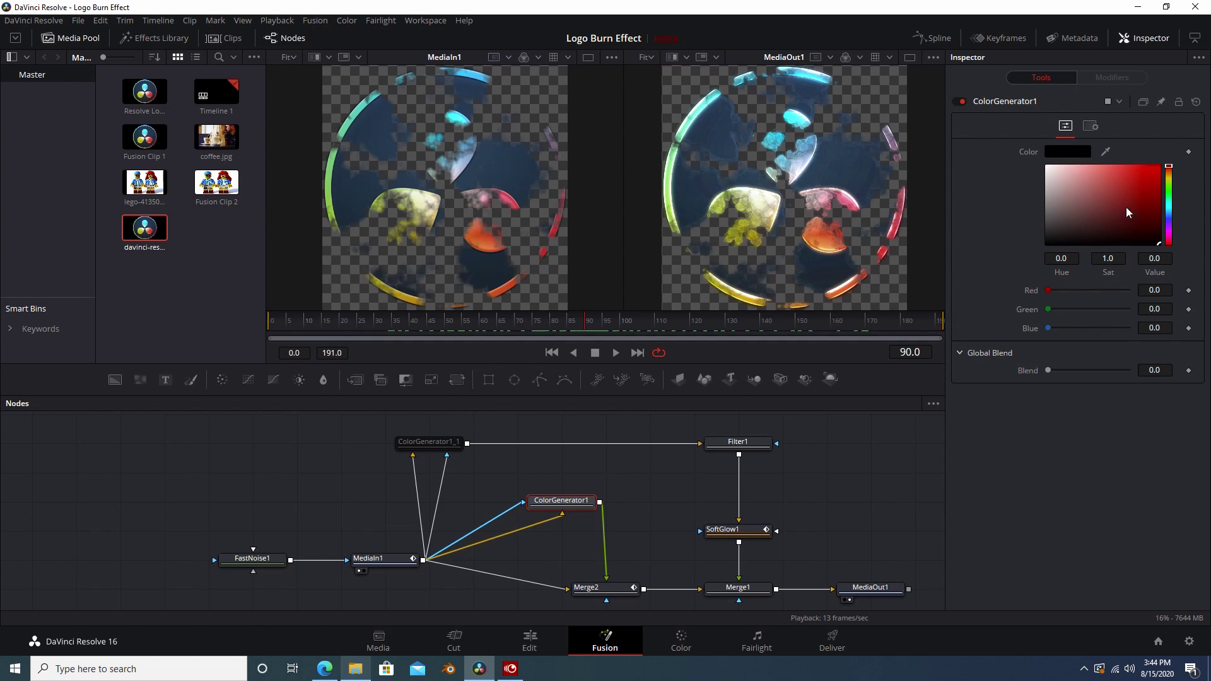
left_click(1169, 176)
mouse_move(1154, 171)
left_mouse_down()
mouse_move(1122, 221)
mouse_move(1019, 272)
left_mouse_up()
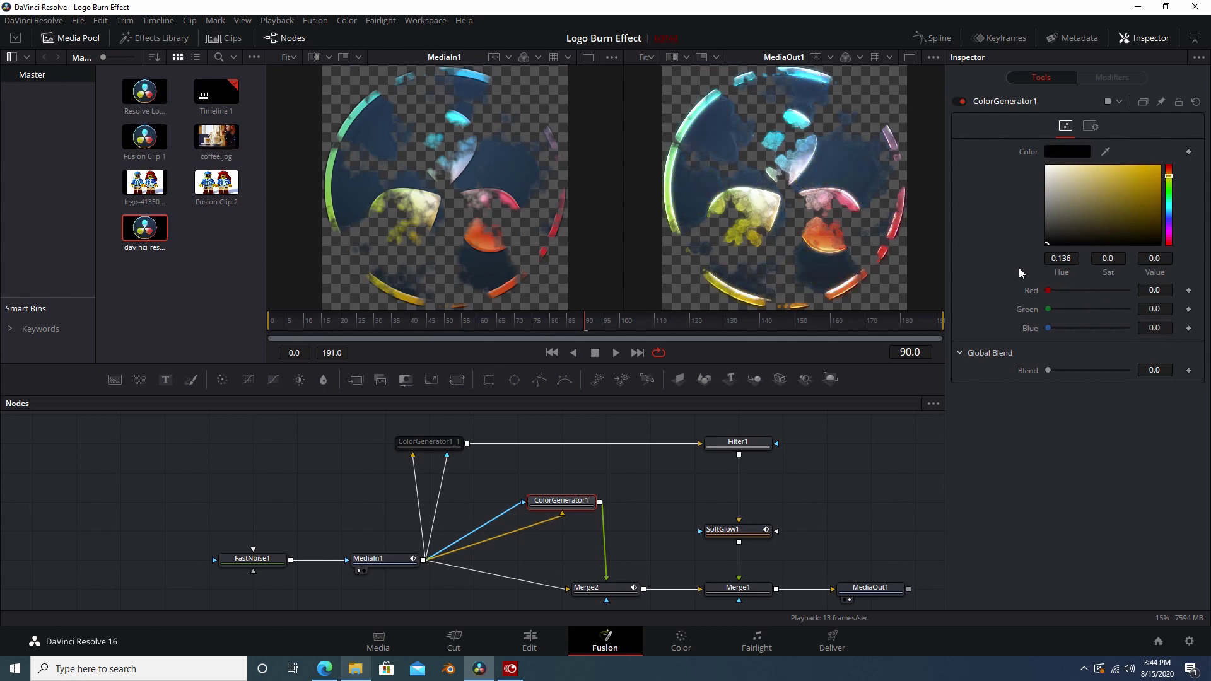
left_click(1090, 125)
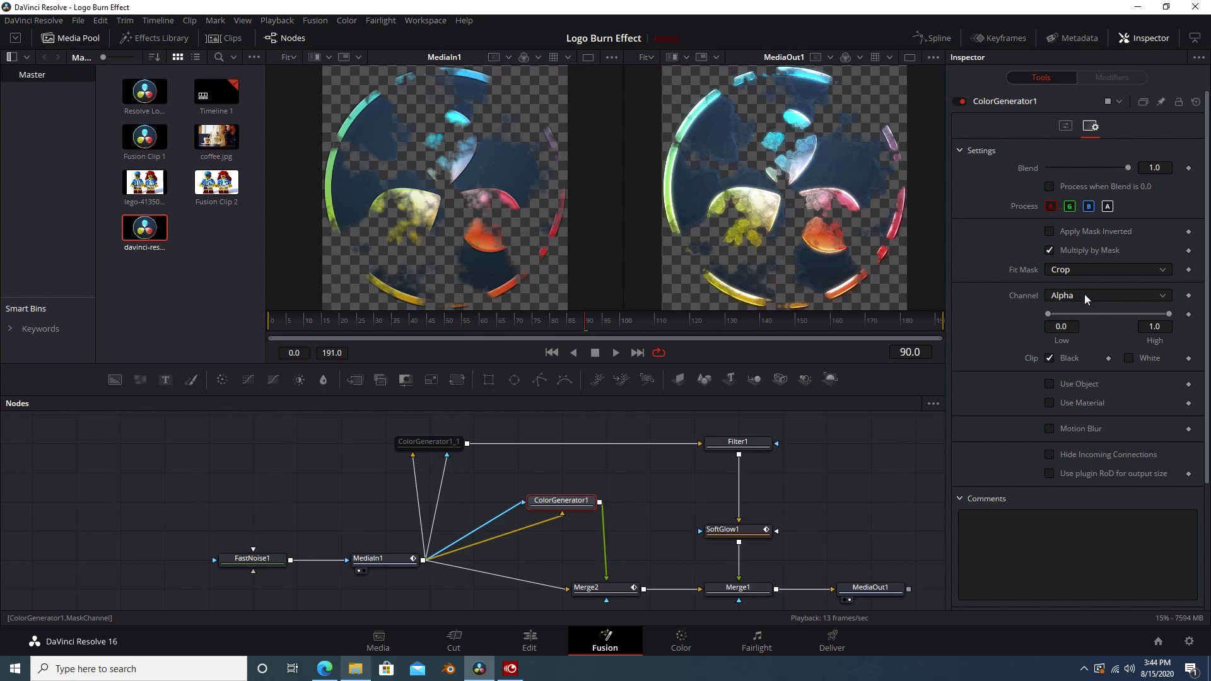
mouse_move(481, 320)
left_mouse_down()
mouse_move(772, 322)
mouse_move(483, 324)
left_mouse_up()
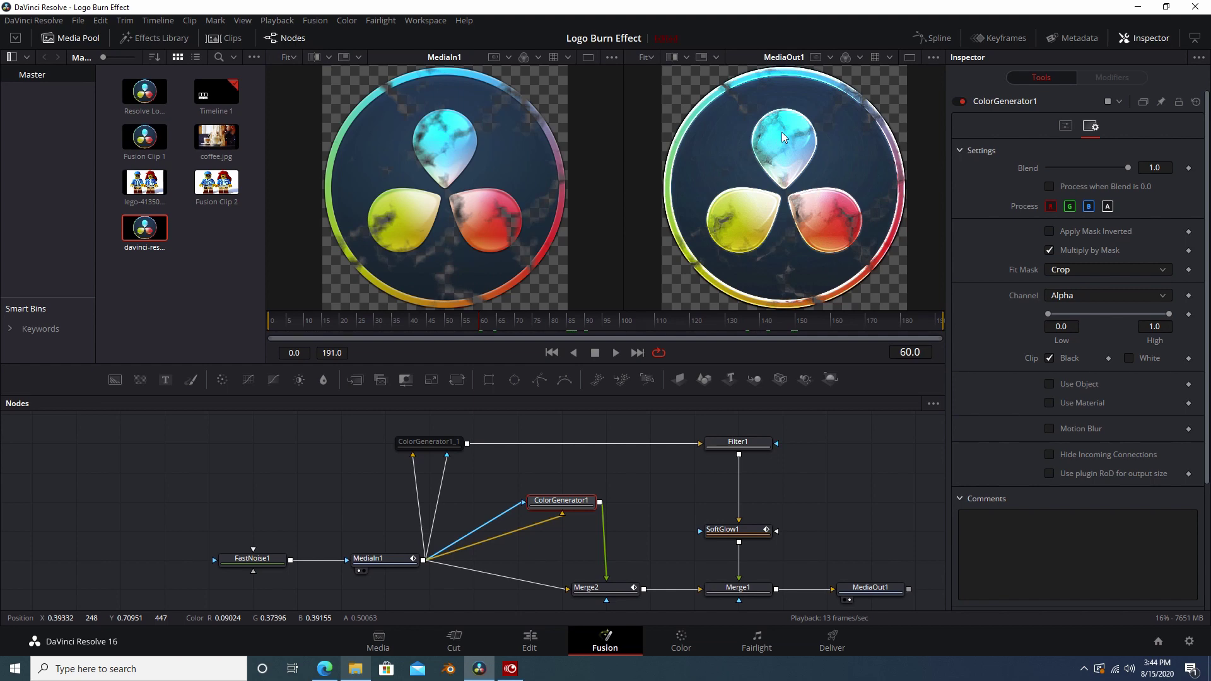
left_click_drag(528, 323, 549, 323)
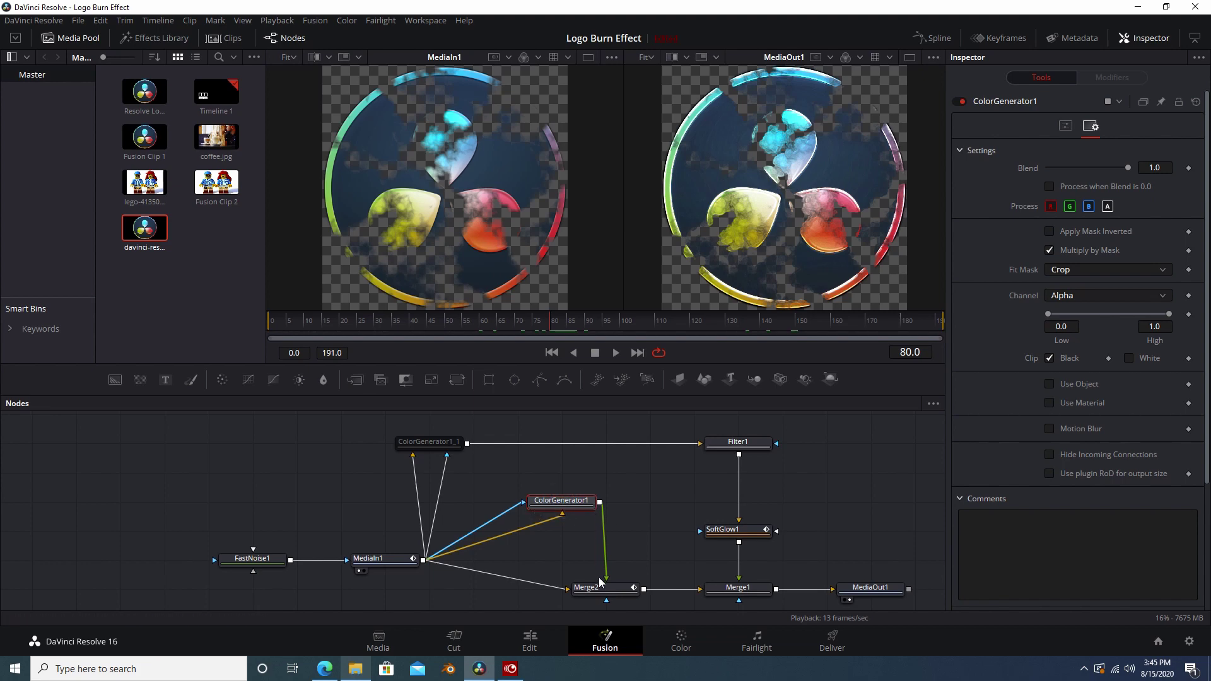
scroll(618, 558, "down", 2)
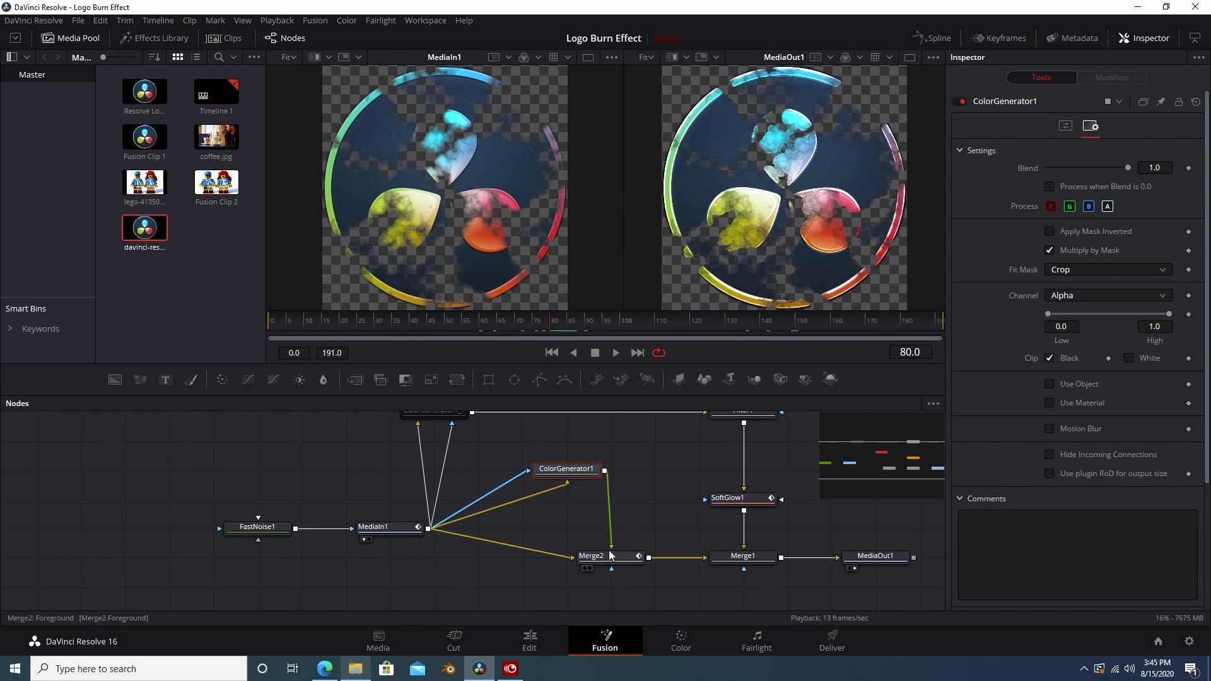
left_click_drag(626, 471, 660, 517)
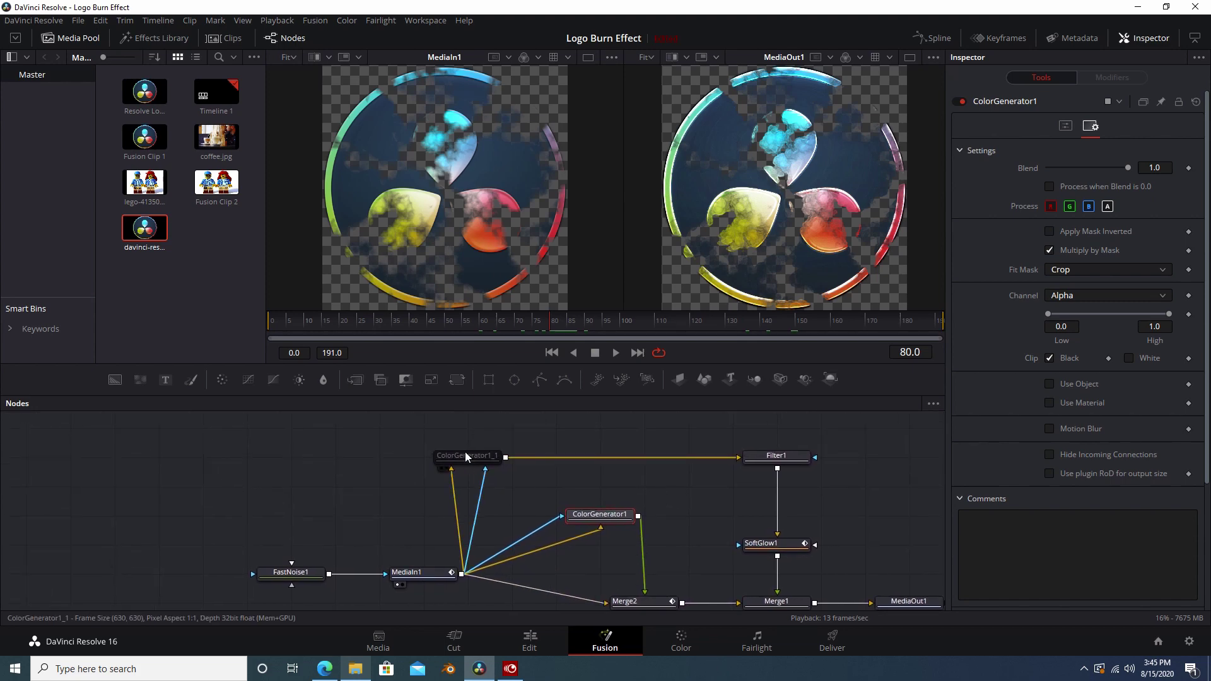
Re-enable ColorGenerator1_1 and connect MediaIn1 to its mask input.
left_click(467, 457)
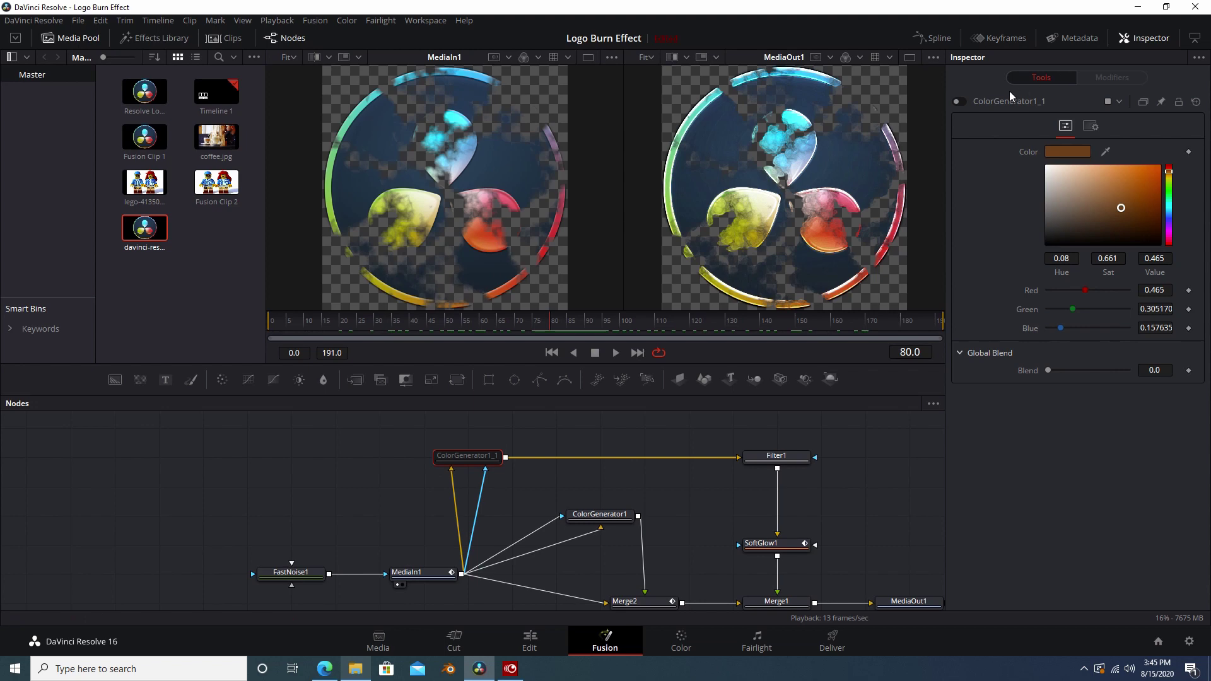
left_click(960, 101)
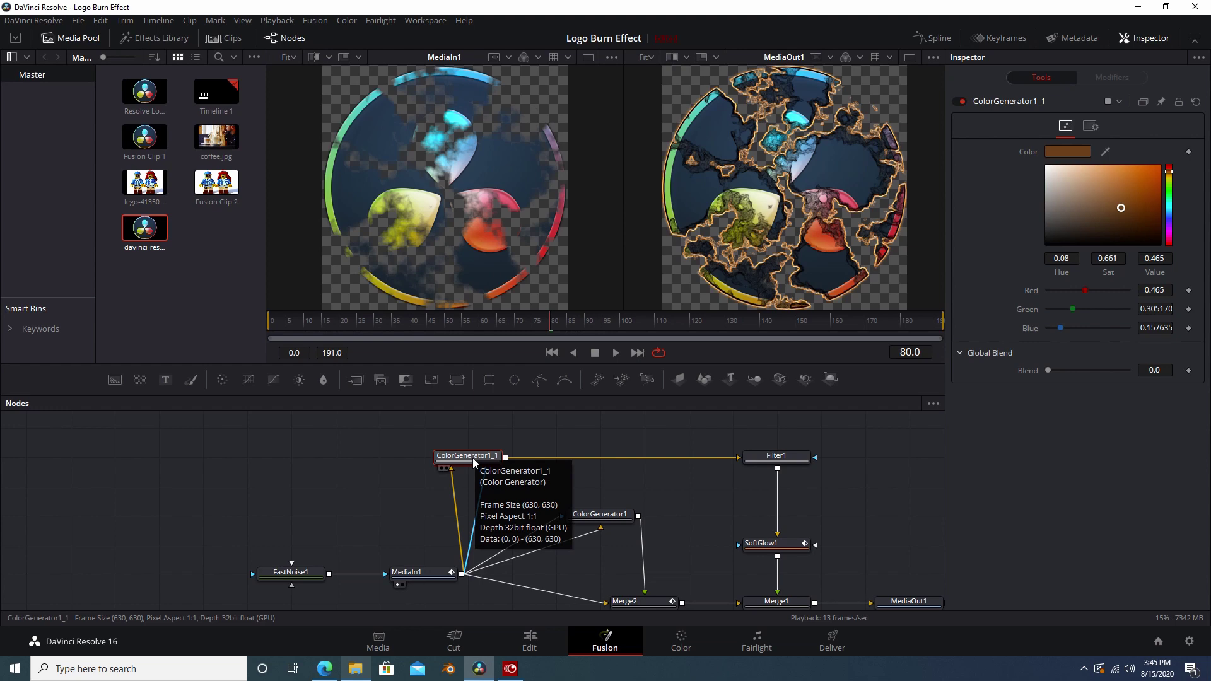
left_click_drag(474, 462, 473, 461)
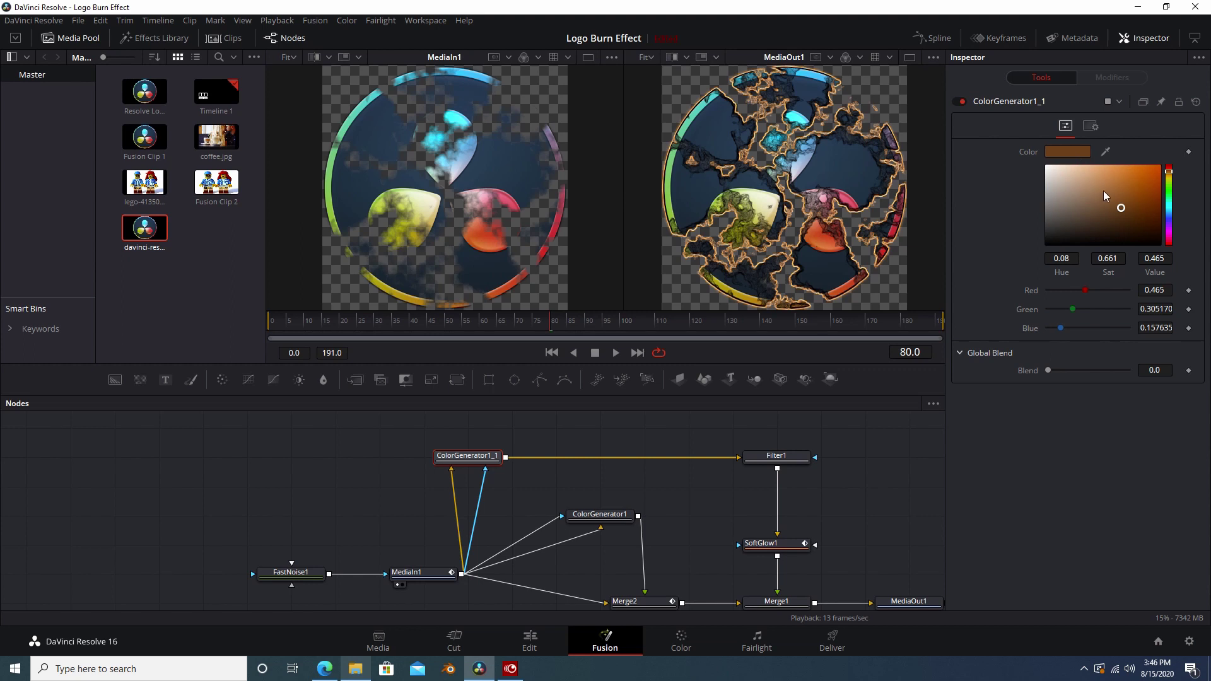
Tone its colour down to dull brown, open its mask settings, and view the brown burn mask alone.
left_click(1158, 170)
mouse_move(1165, 173)
left_mouse_down()
mouse_move(1109, 215)
mouse_move(1113, 204)
left_mouse_up()
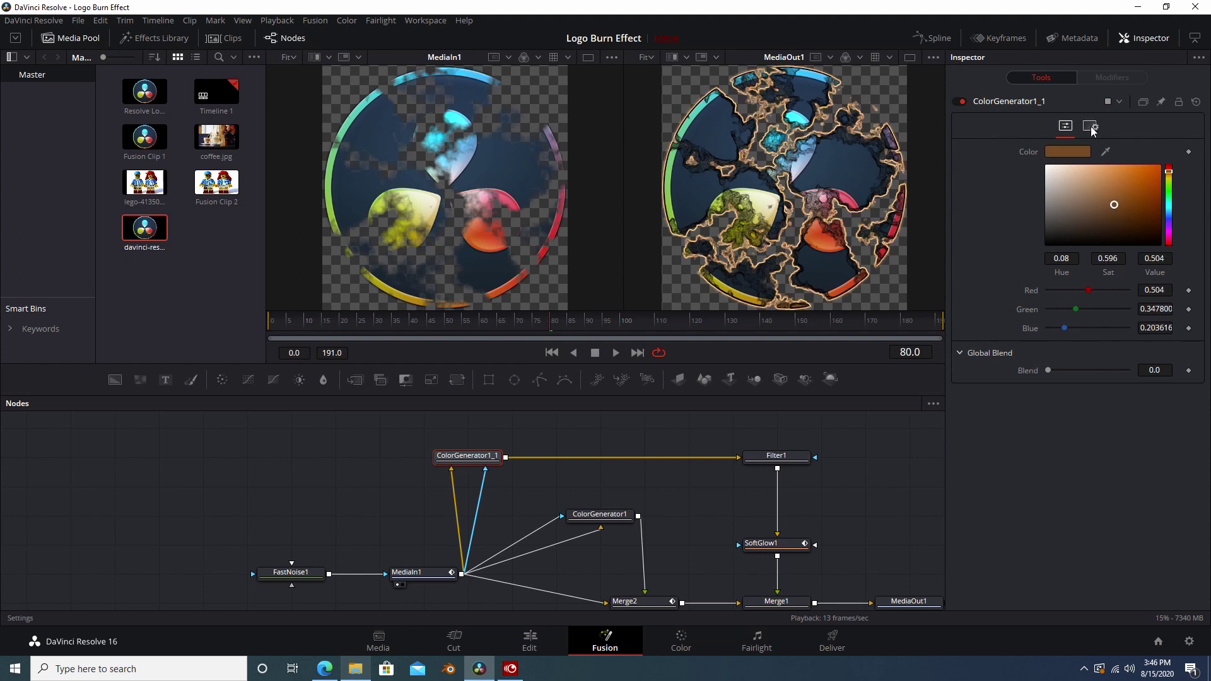
left_click(1091, 125)
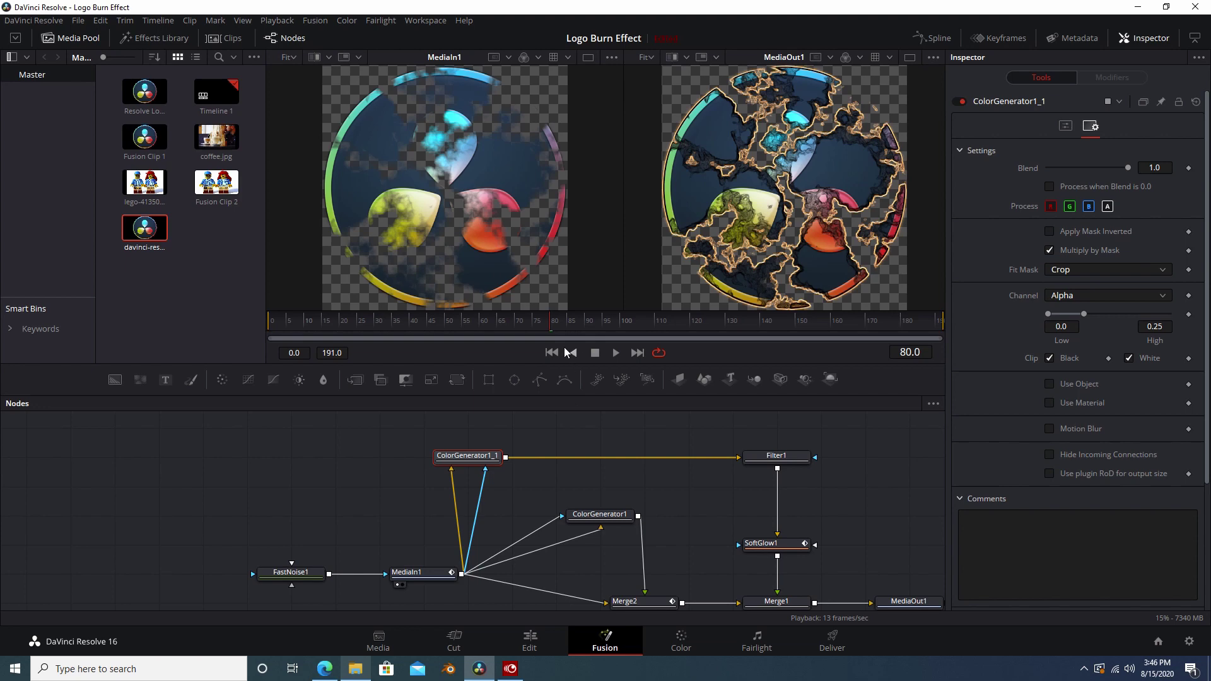
left_click_drag(539, 324, 515, 324)
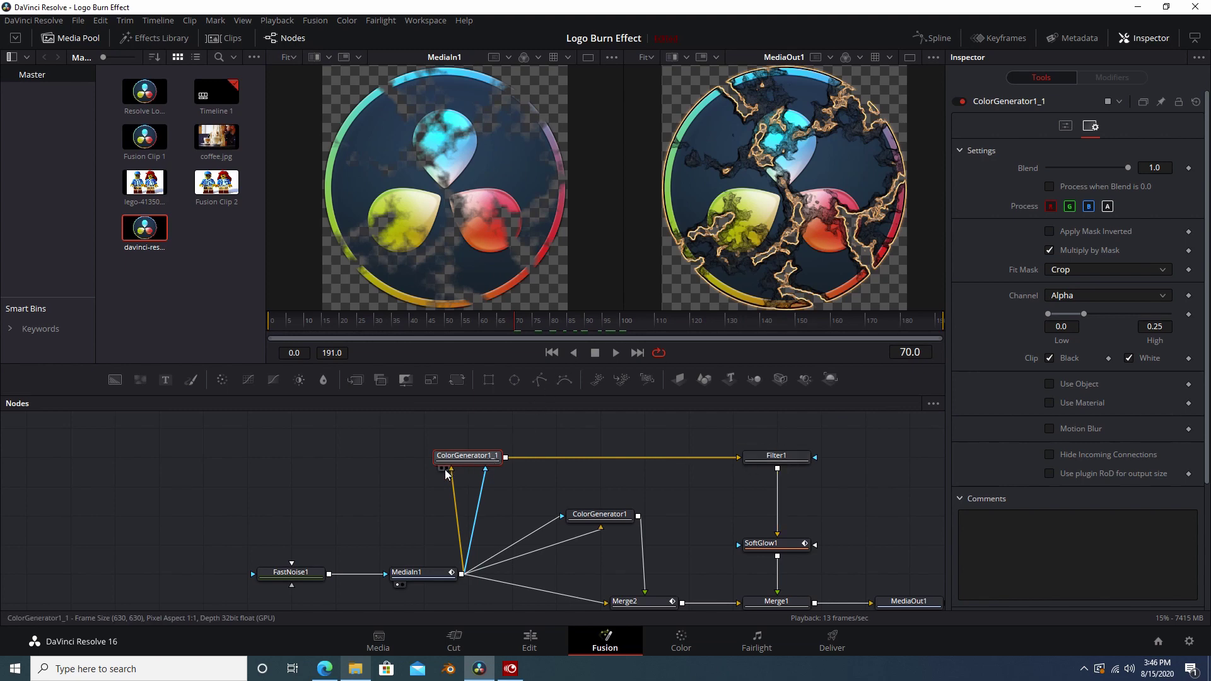
left_click(442, 469)
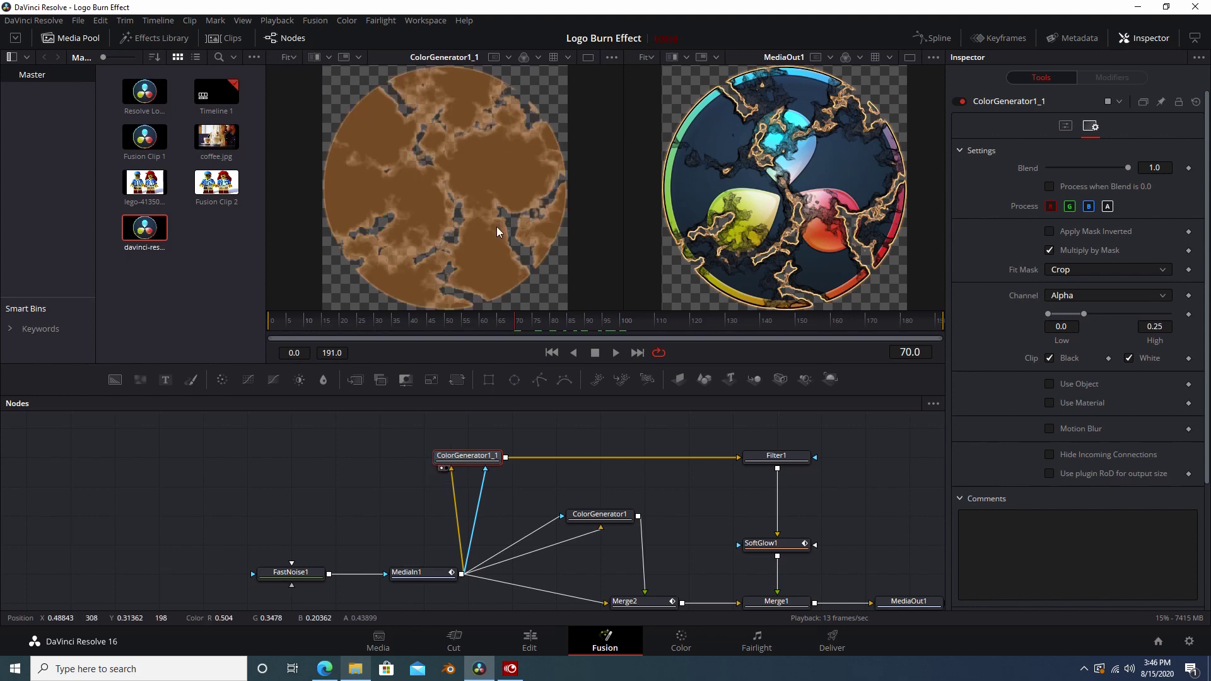
Scrub the burn, then try Filter1 as Relief, Emboss Over and Defocus.
left_click_drag(426, 318, 550, 328)
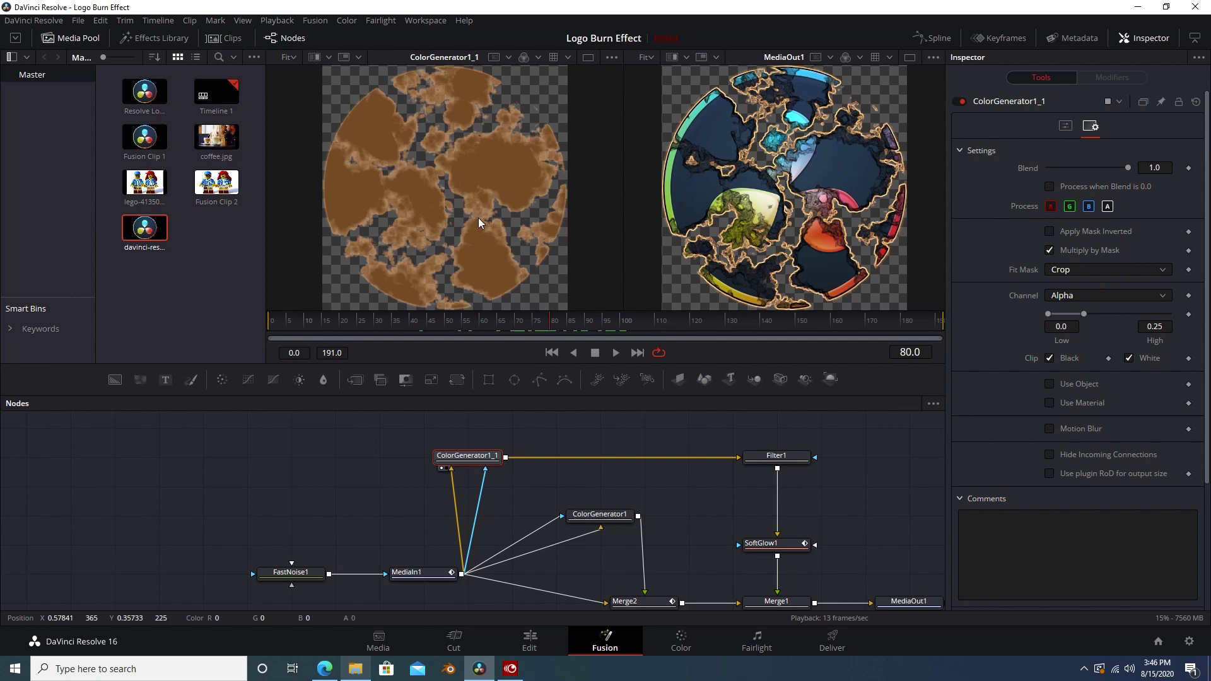
left_click(775, 456)
left_click(1152, 151)
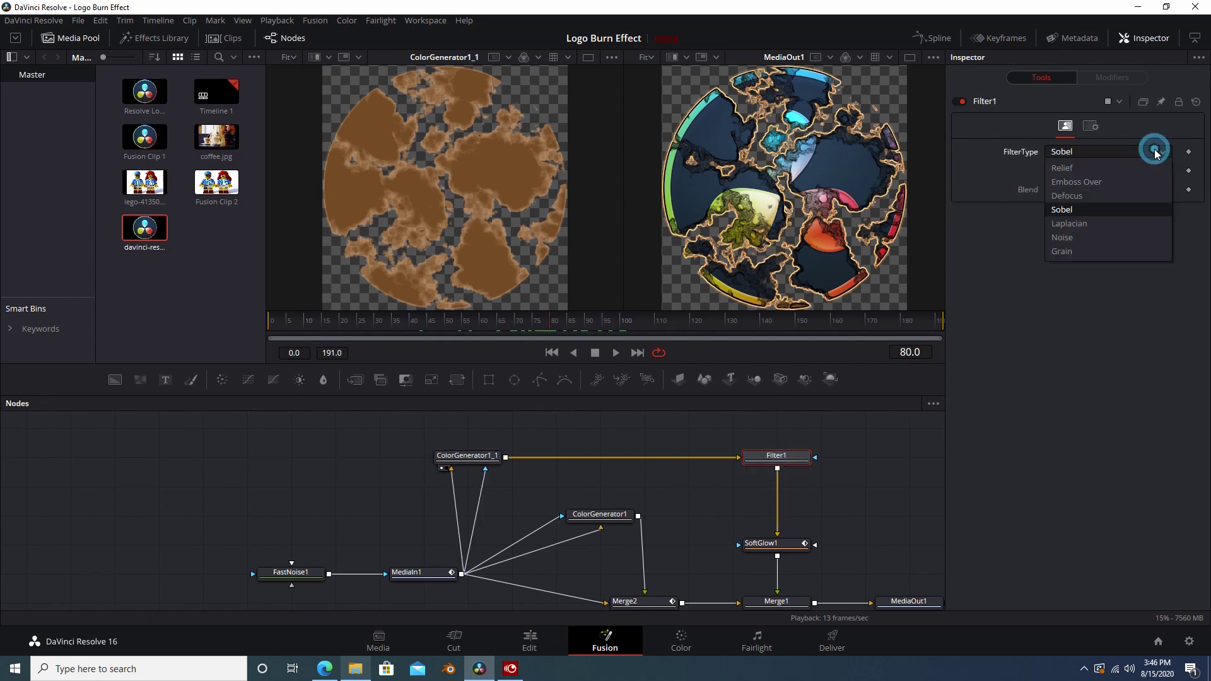
left_click(1113, 169)
left_click(1138, 152)
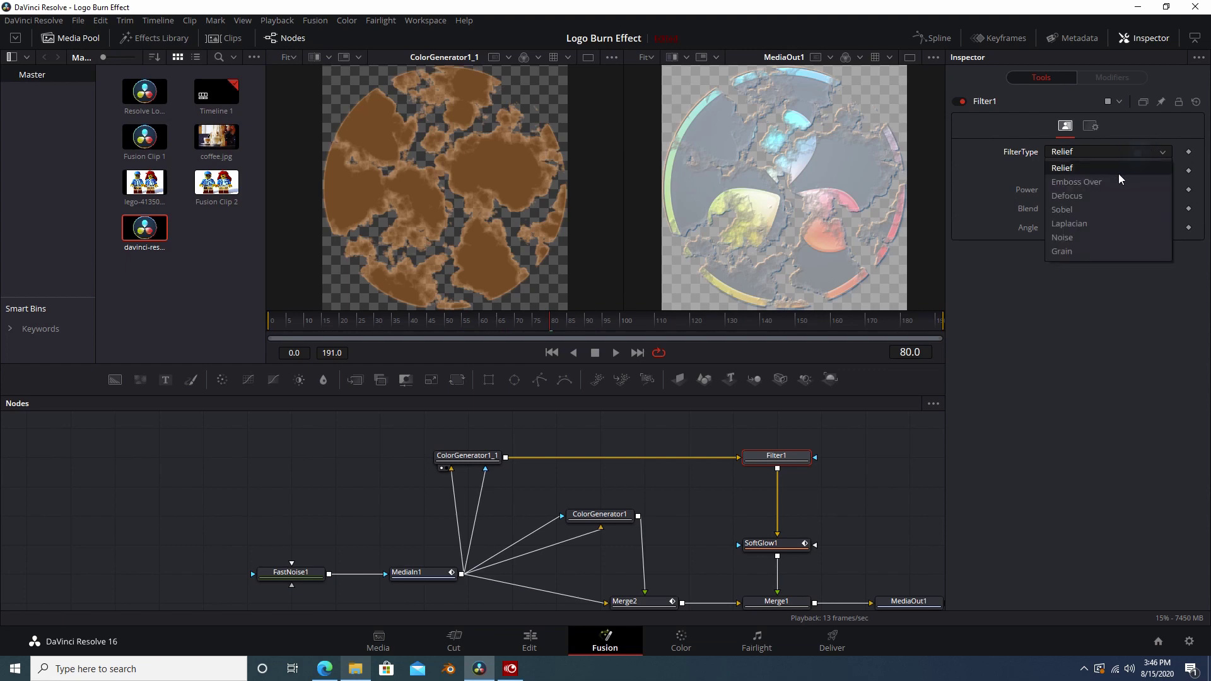
left_click(1118, 181)
left_click(1125, 152)
left_click(1109, 193)
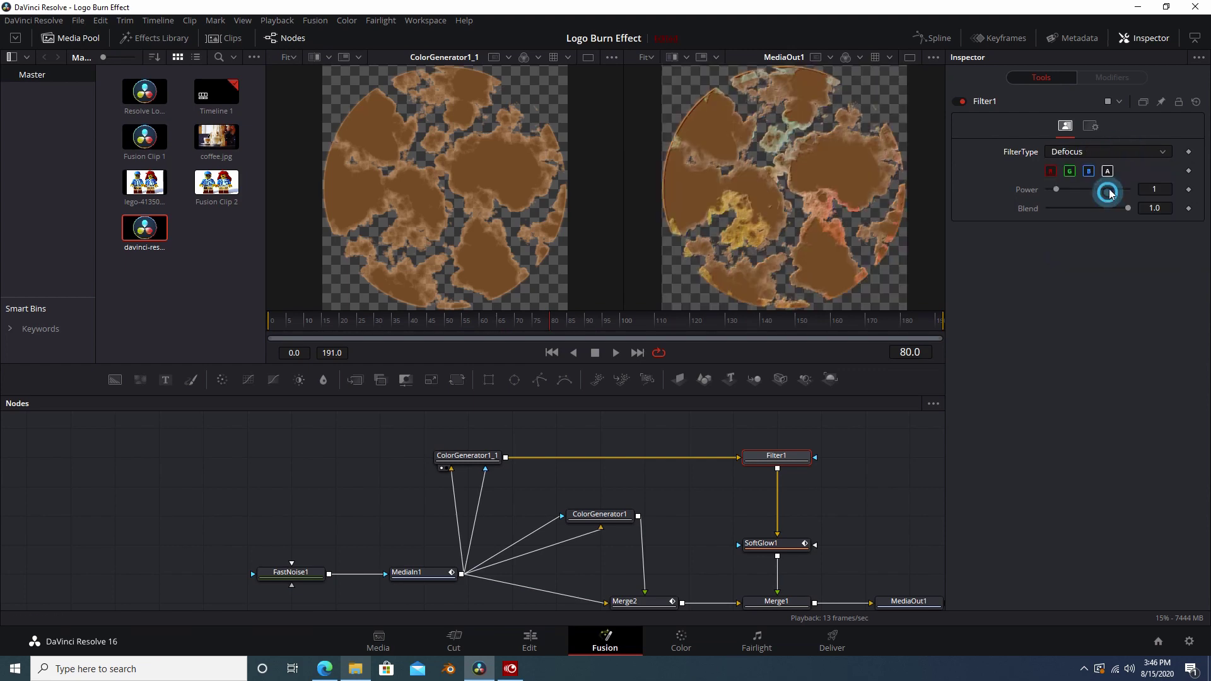
Return Filter1 to Sobel and view its edges beside ColorGenerator1_1's brown burn mask.
left_click(1116, 153)
left_click(1083, 210)
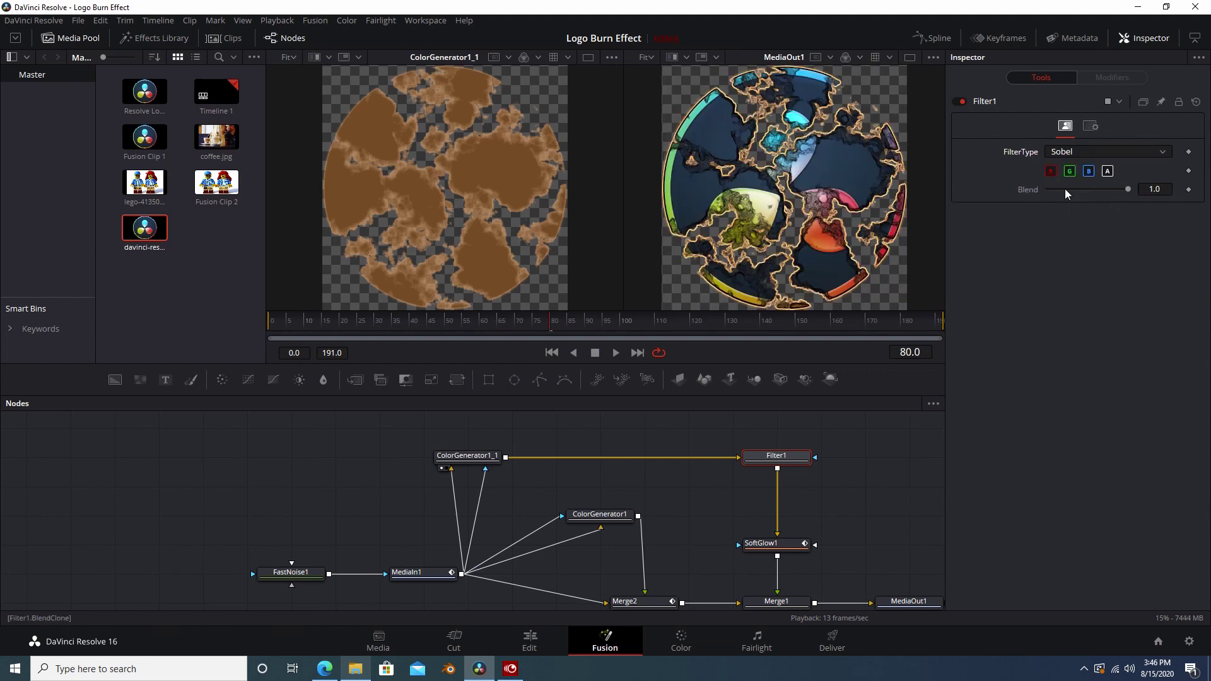
left_click(751, 469)
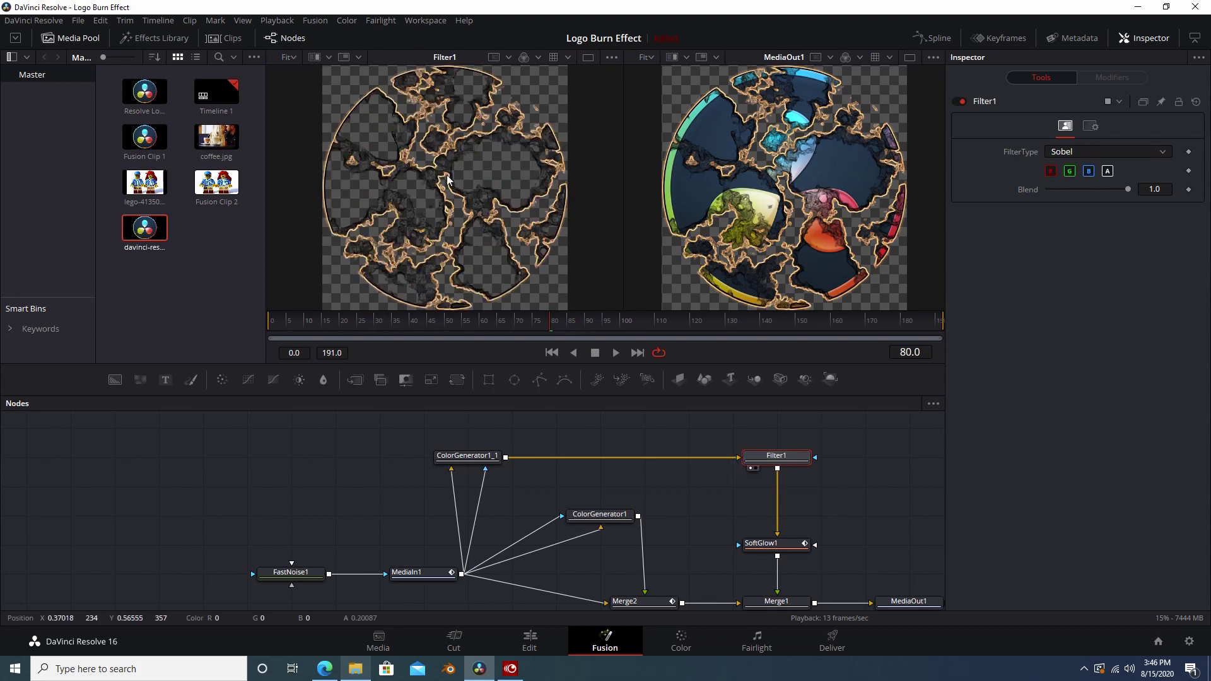
left_click(451, 467)
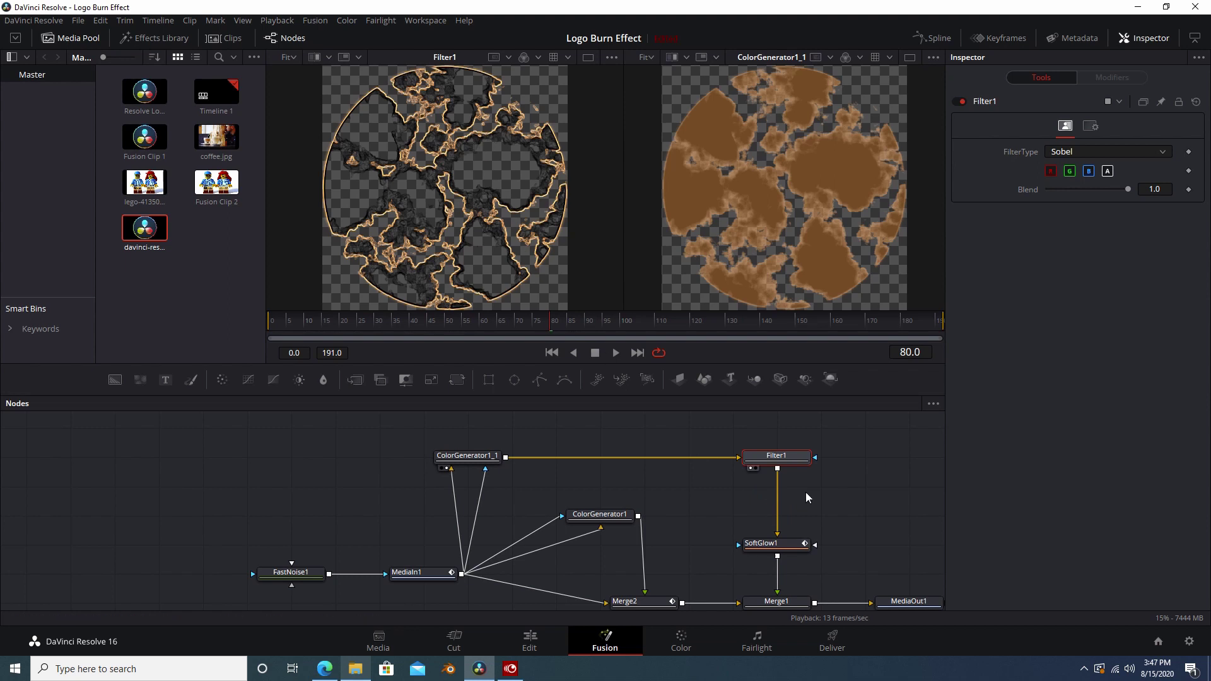
Select SoftGlow1 and expand its Perturb1 modifier (Value 0.572; Strength, Wobble, Speed 1.0).
left_click_drag(838, 535, 721, 507)
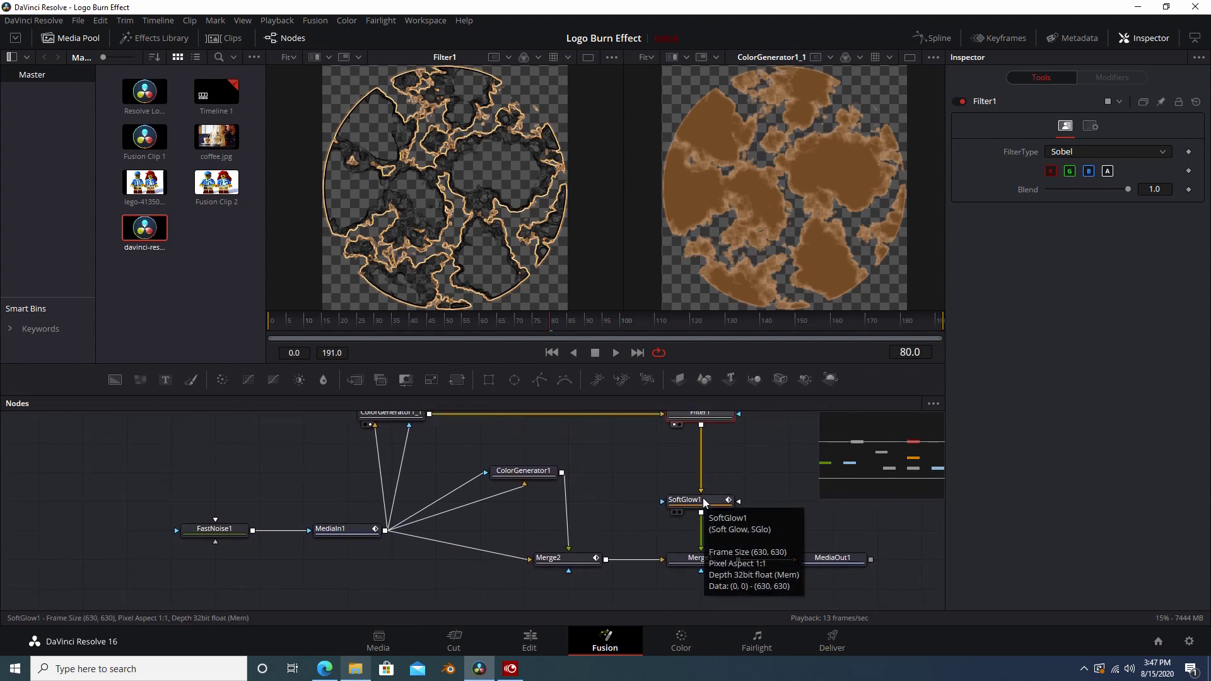
left_click(704, 500)
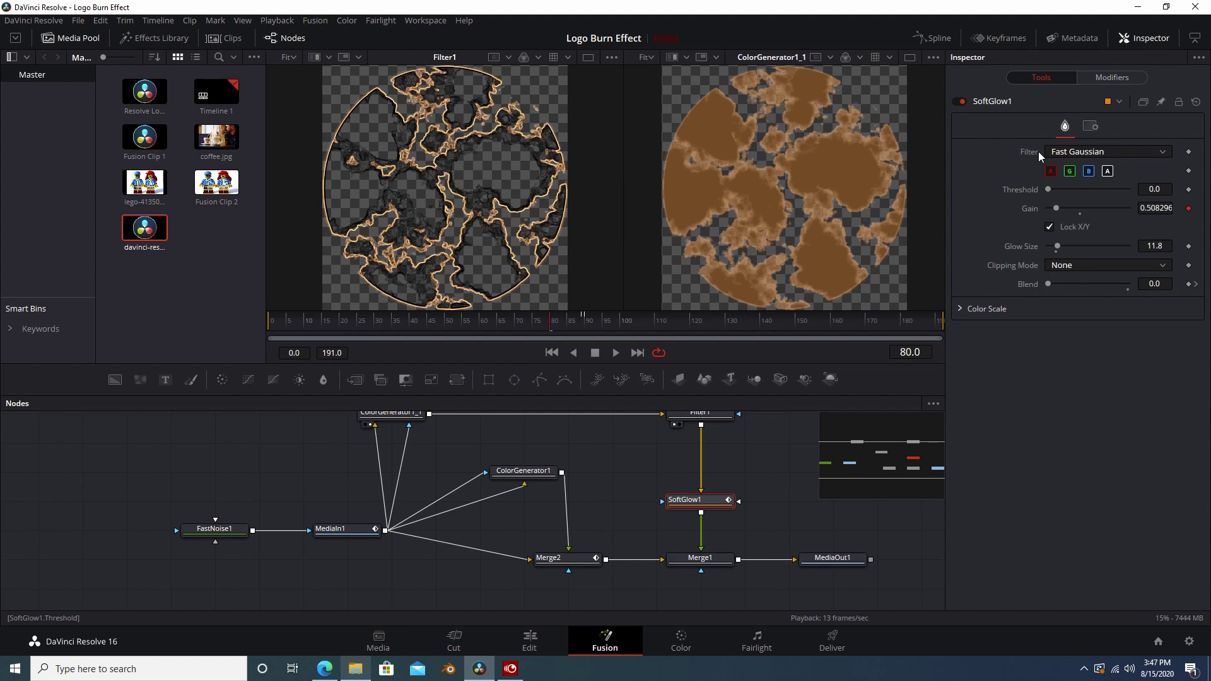
left_click_drag(516, 323, 662, 320)
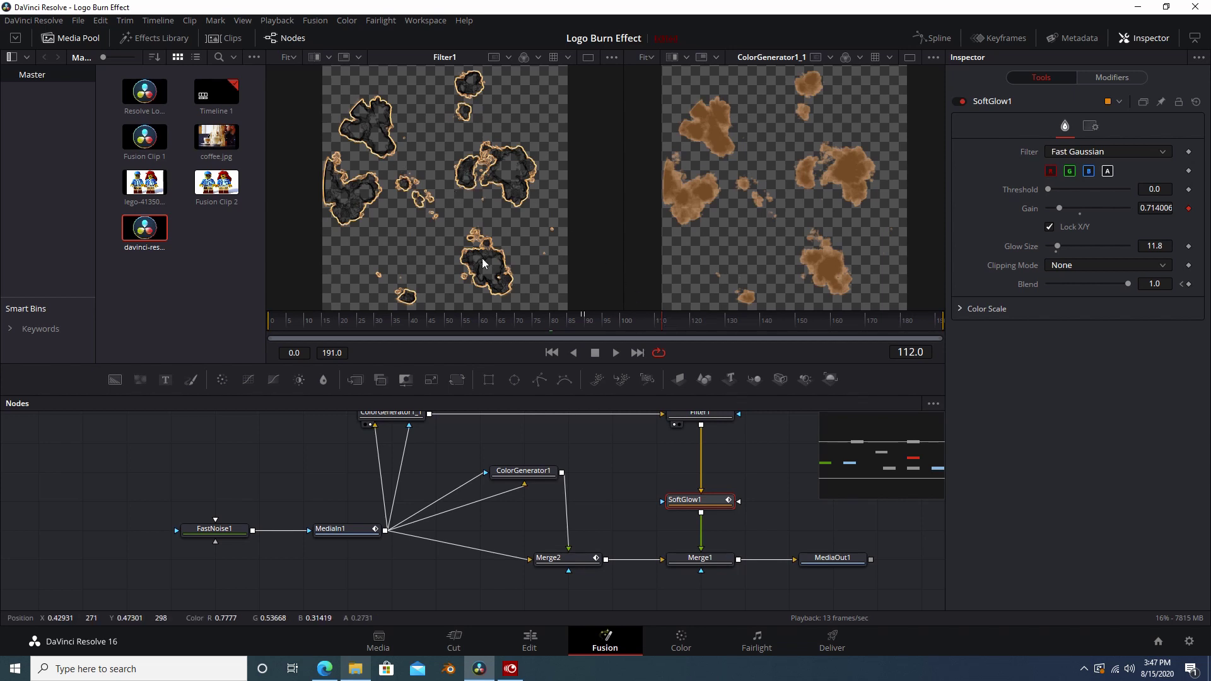
left_click(701, 504)
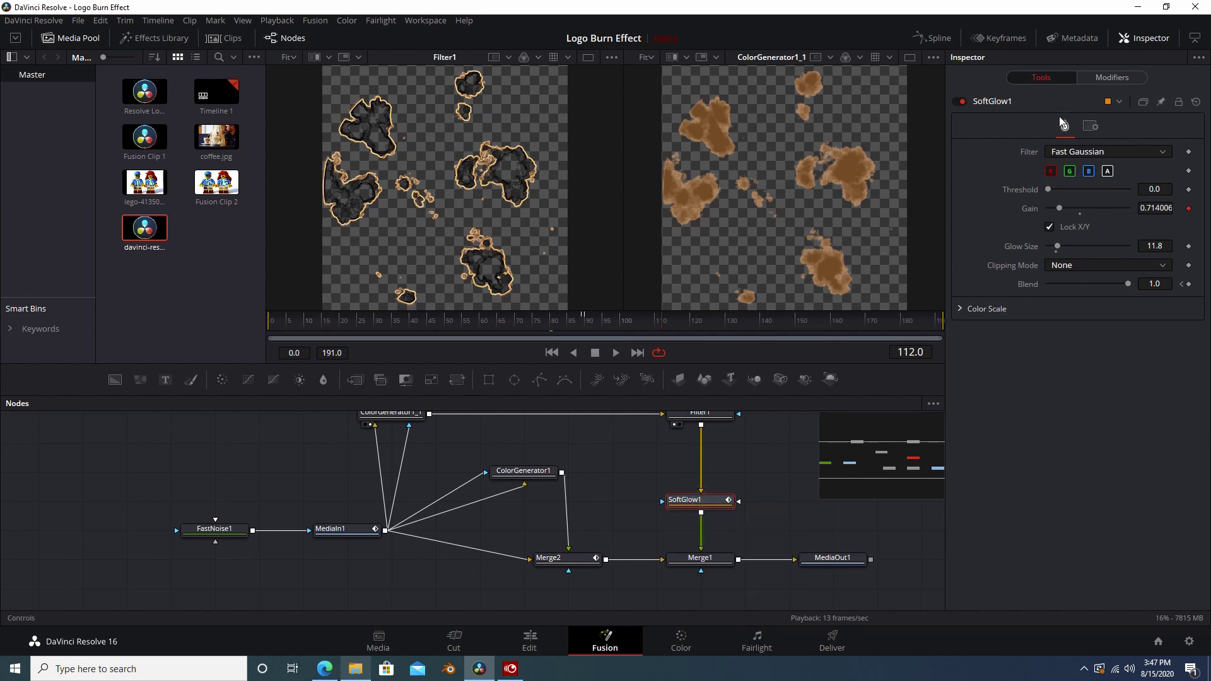
left_click(1116, 78)
left_click(996, 101)
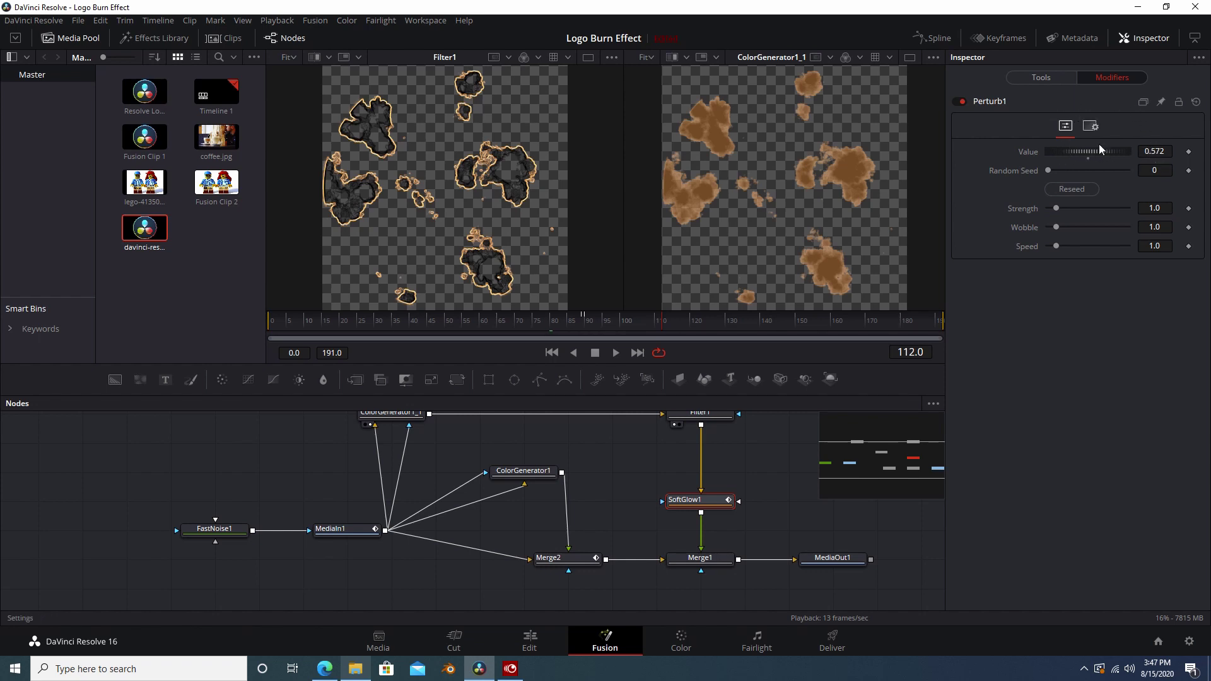
Review SoftGlow1's glow gain across the burn frames, then bring every node into view.
left_click(1044, 79)
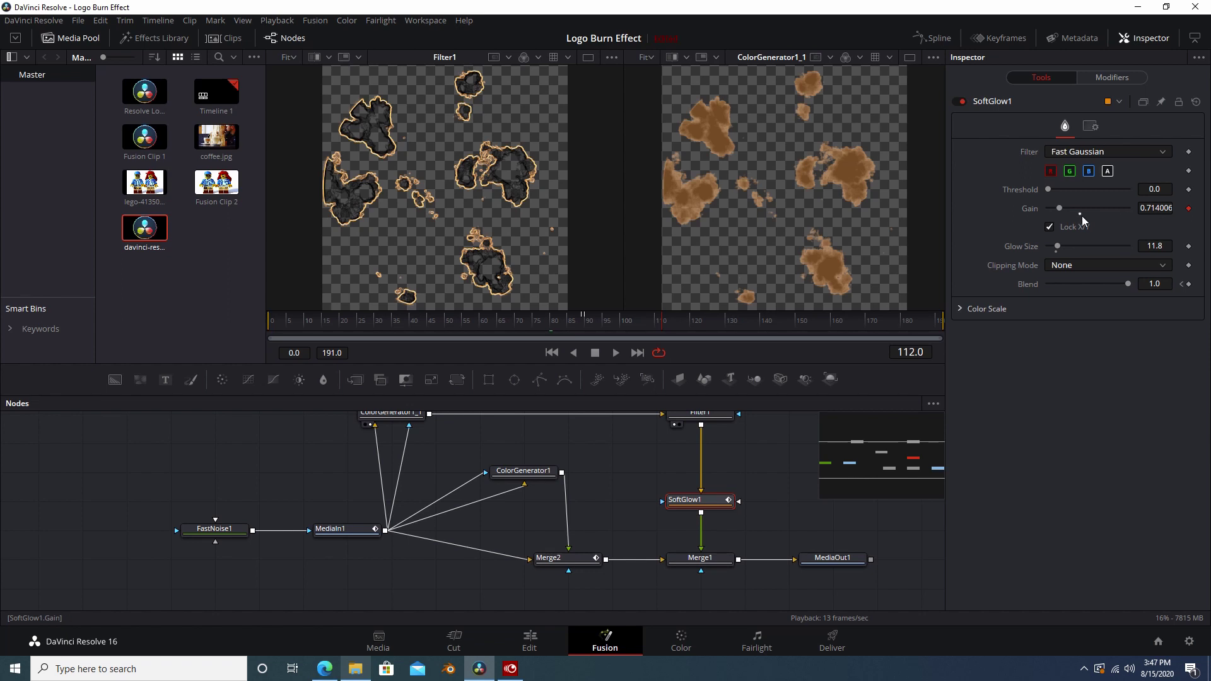
left_click_drag(592, 320, 748, 326)
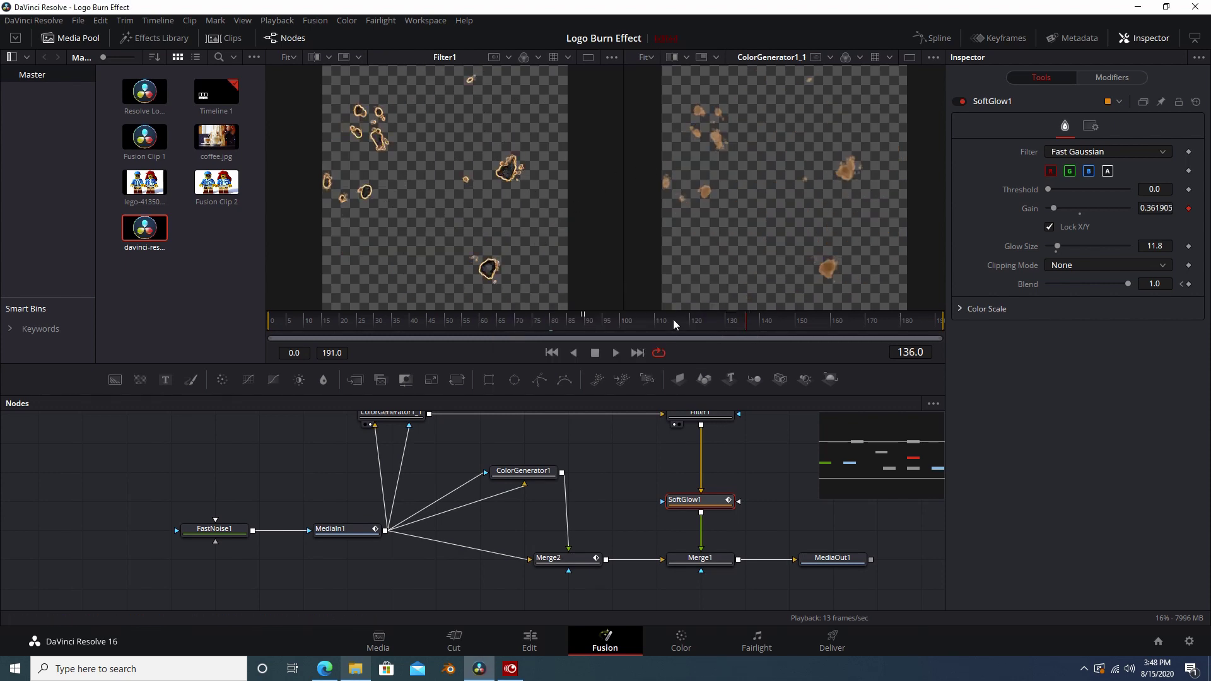
left_click_drag(673, 320, 556, 318)
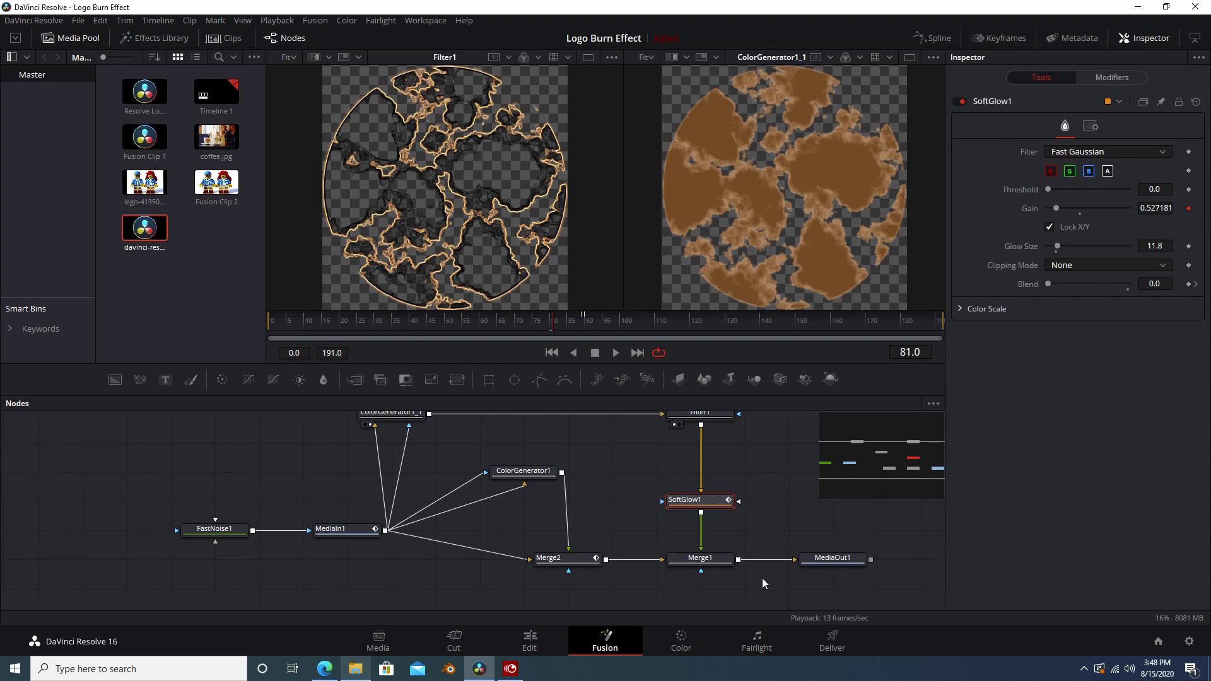
left_click_drag(822, 559, 752, 571)
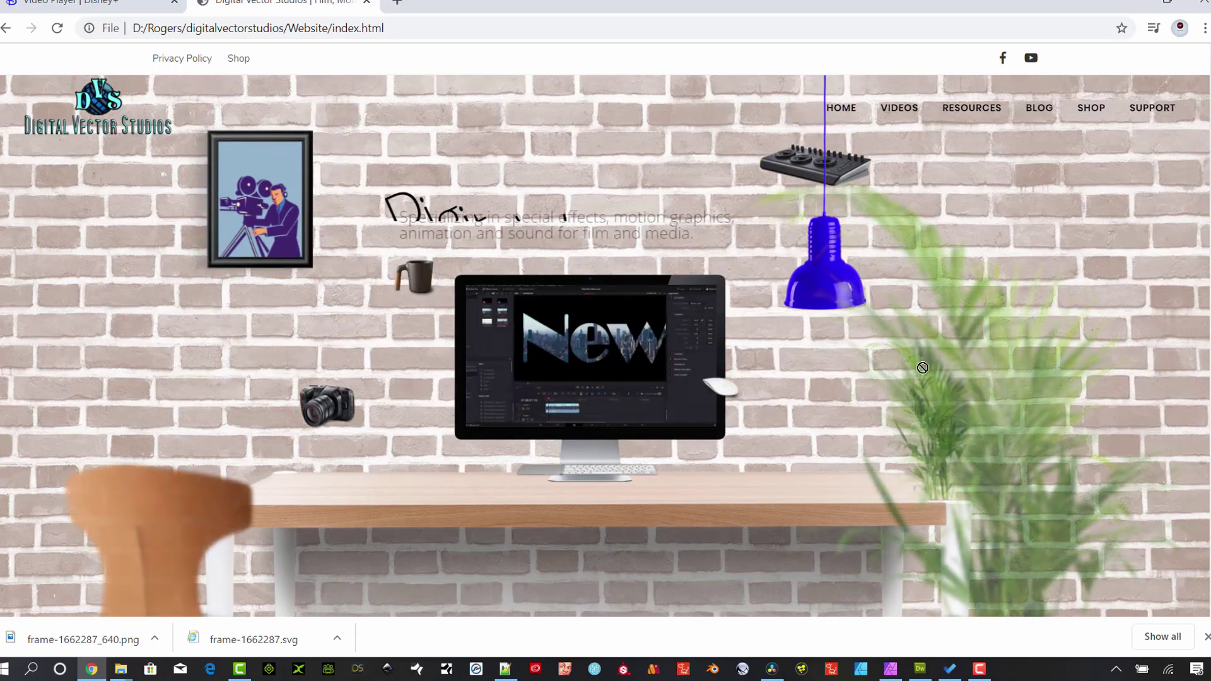
Scroll the Digital Vector Studios homepage down and back up.
scroll(782, 425, "down", 3)
scroll(782, 425, "up", 3)
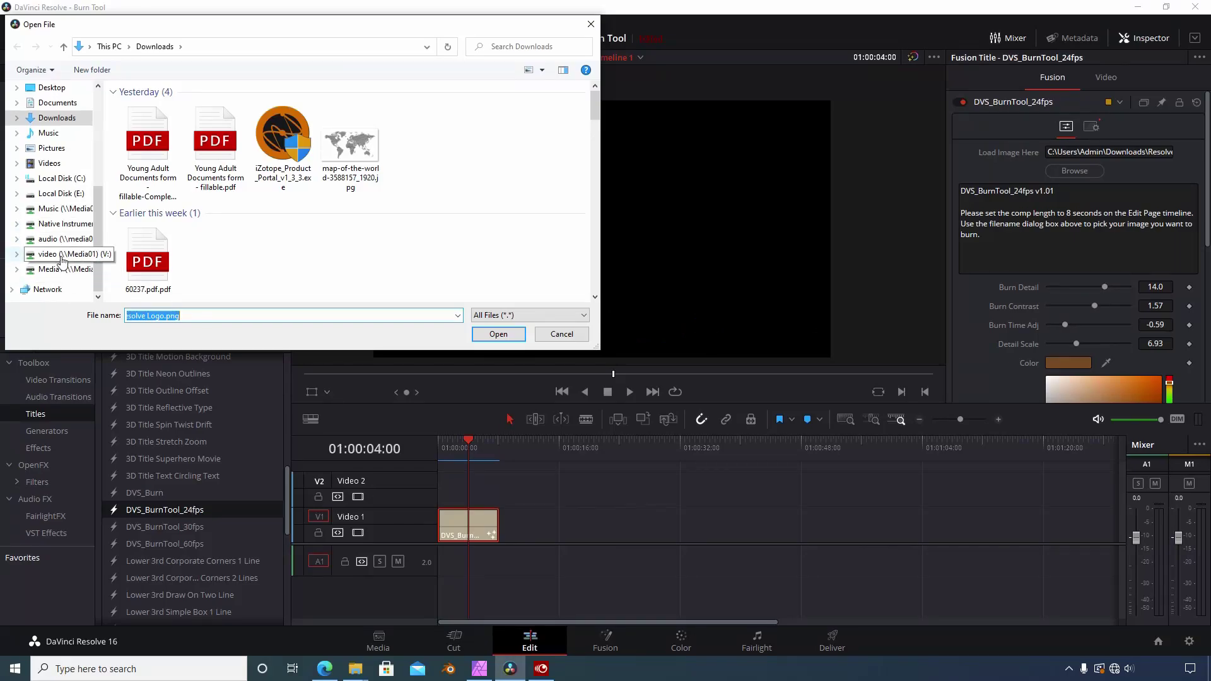
Load the davinci-resolve-logo PNG from DVS-Tutorials into the burn template.
key("Return")
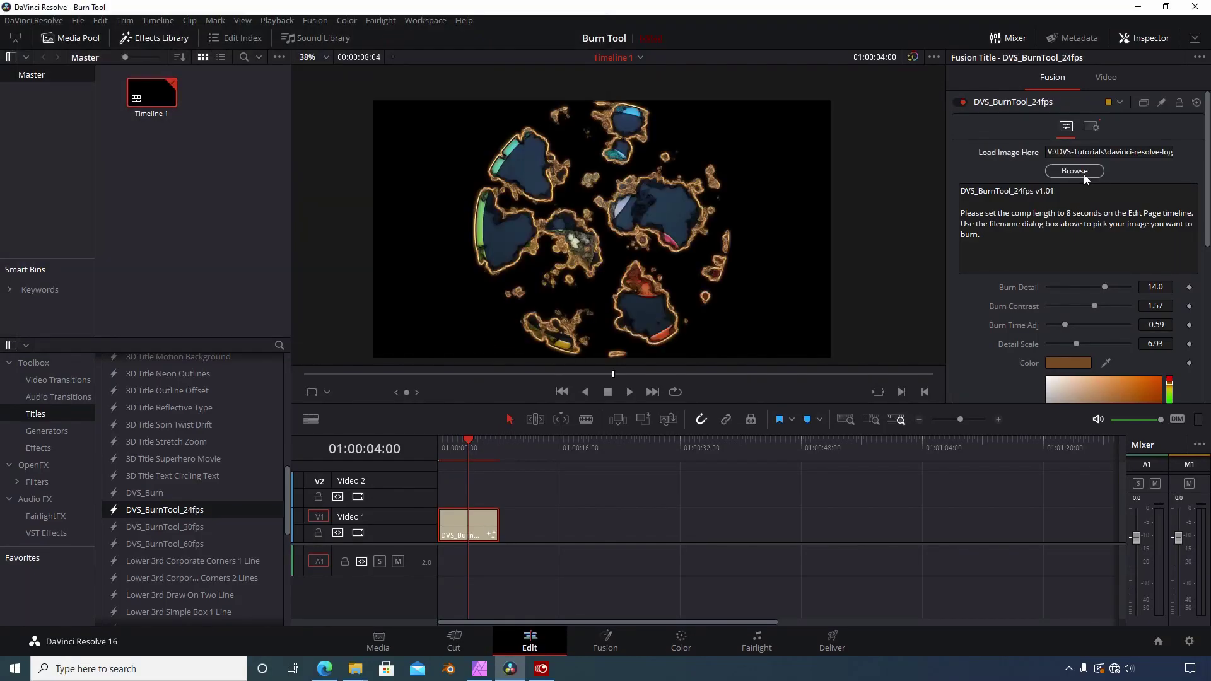